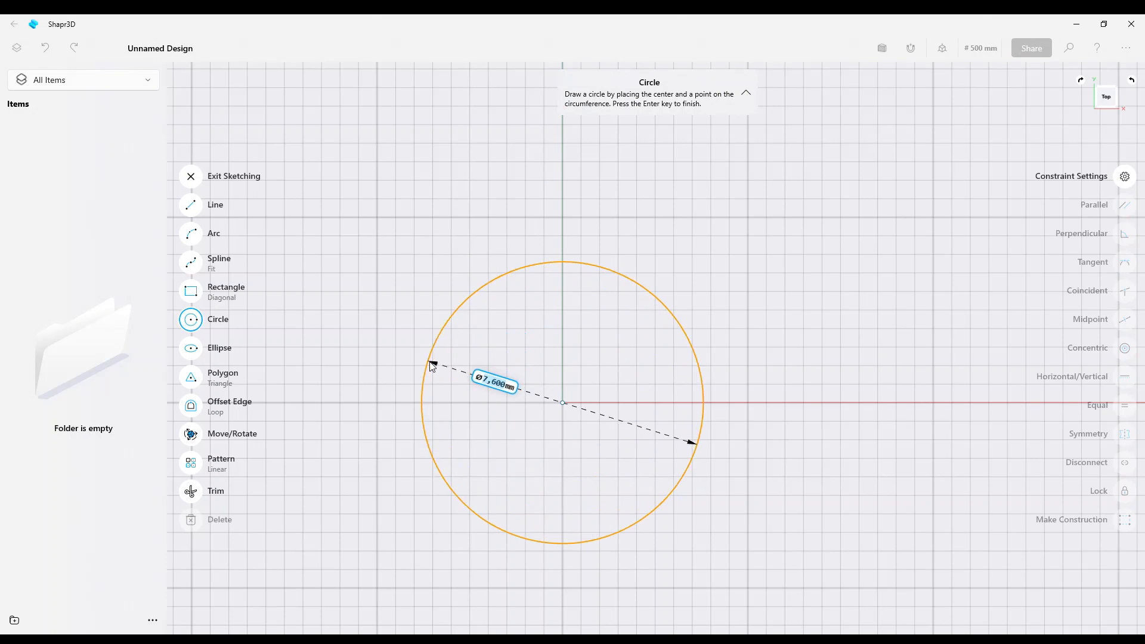
# Draw a 62 mm diameter circle centred on the origin of the top-view sketch
pyautogui.scroll(5, 433, 368)
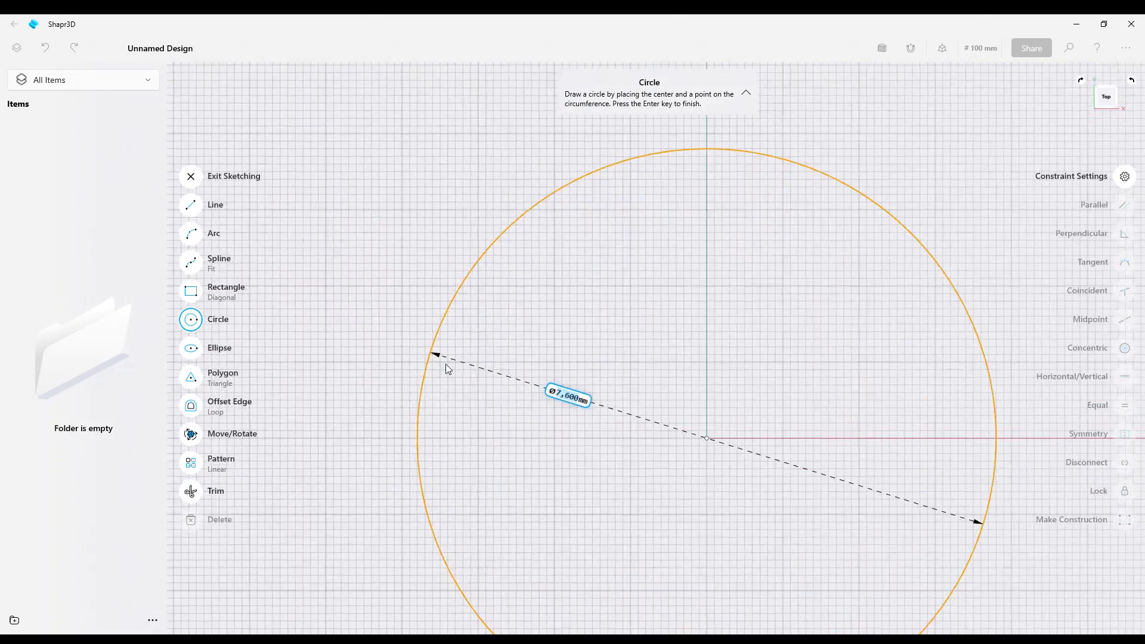
pyautogui.scroll(1, 528, 385)
pyautogui.write('6')
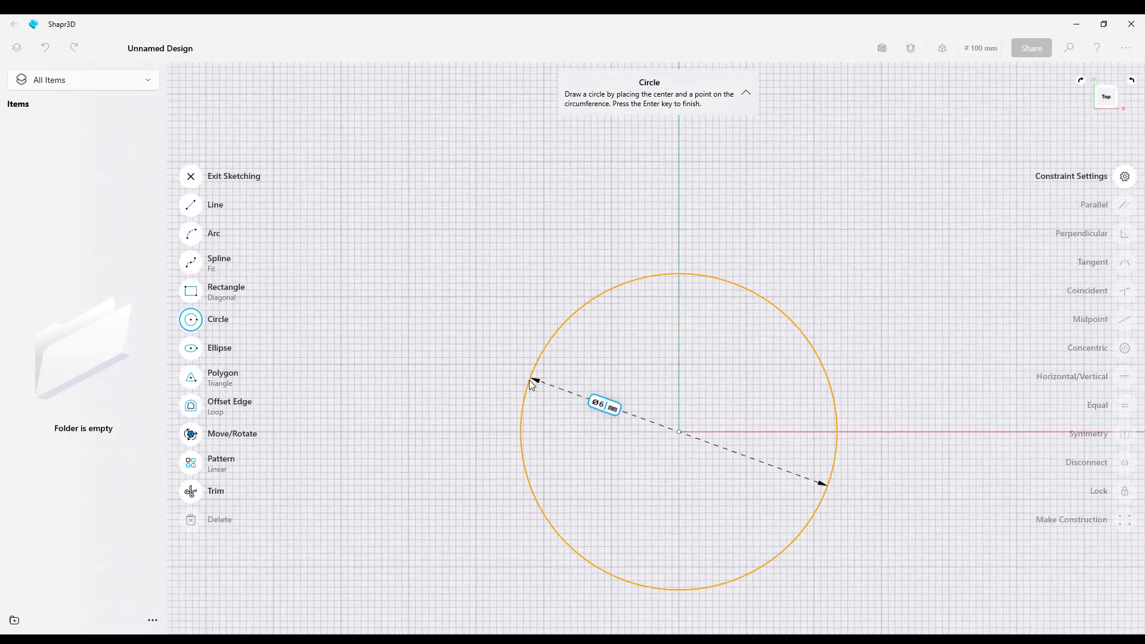
pyautogui.write('2')
pyautogui.press('Return')
# Draw a concentric 79 mm diameter circle around the first one and exit the sketch
pyautogui.scroll(3, 703, 459)
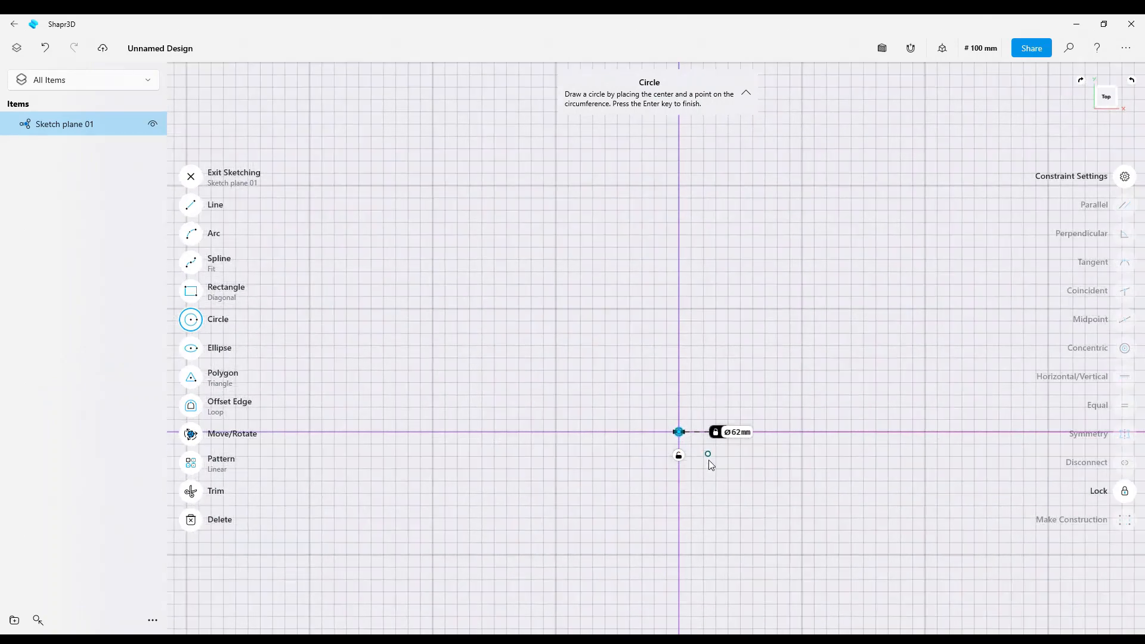
pyautogui.scroll(5, 638, 439)
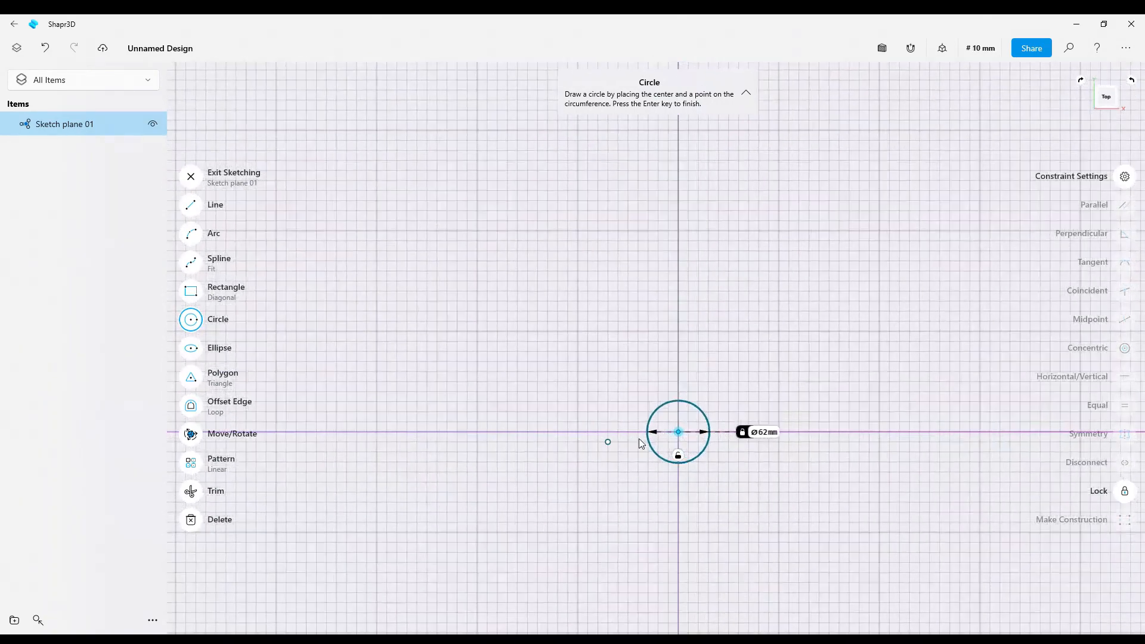
pyautogui.scroll(3, 638, 438)
pyautogui.moveTo(637, 435)
pyautogui.mouseDown(button='middle')
pyautogui.moveTo(598, 360)
pyautogui.moveTo(575, 363)
pyautogui.mouseUp(button='middle')
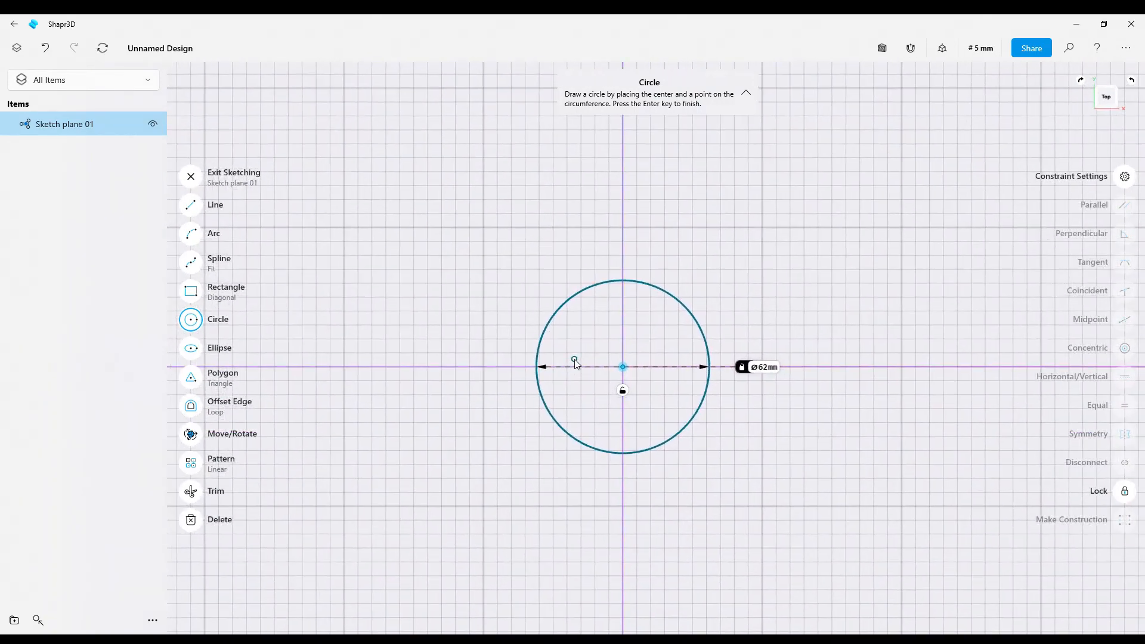
pyautogui.click(623, 367)
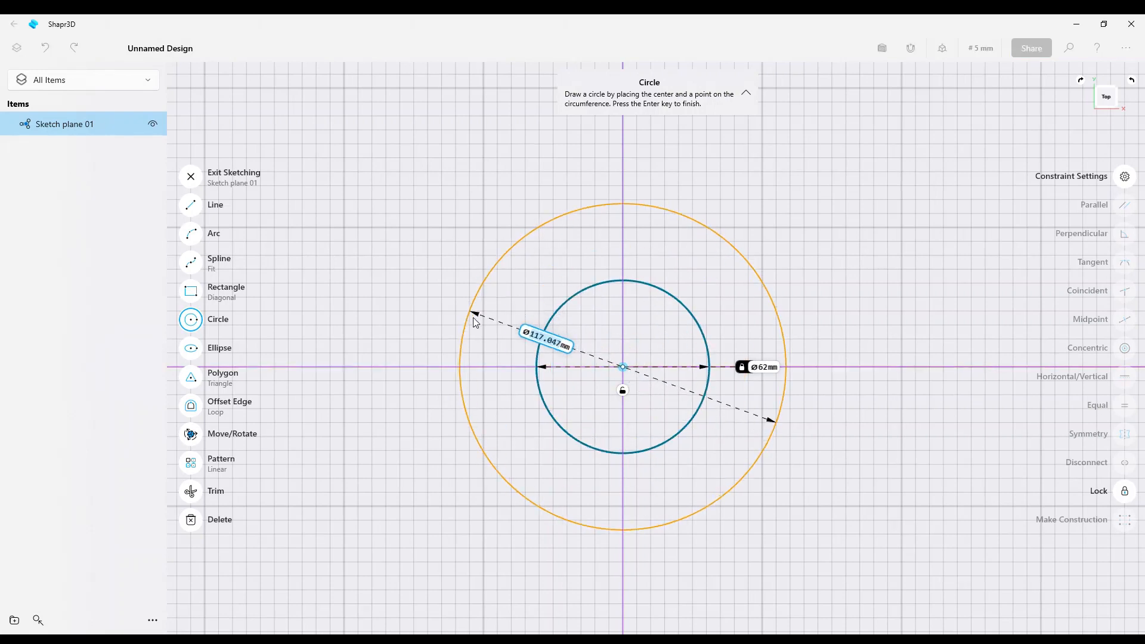
pyautogui.write('79')
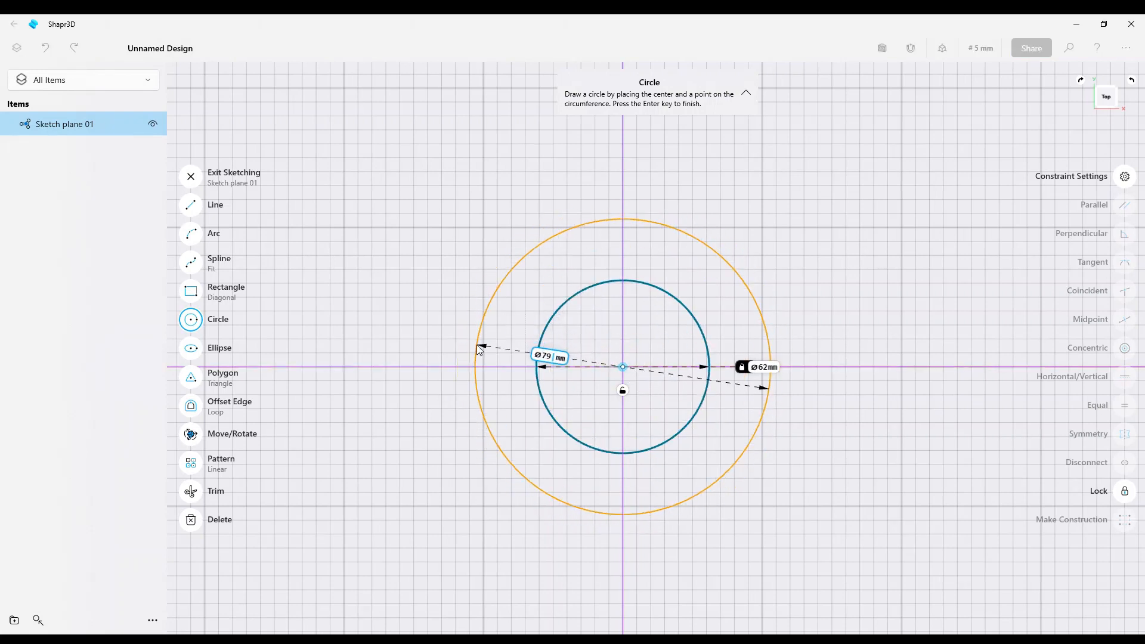
pyautogui.press('Return')
pyautogui.moveTo(470, 330); pyautogui.dragTo(524, 312, button='right')
pyautogui.click(195, 180)
# Extrude the inner disc and the surrounding ring together upward by about 41 mm into one solid cylinder
pyautogui.scroll(2, 475, 360)
pyautogui.moveTo(476, 361); pyautogui.dragTo(475, 286, button='right')
pyautogui.click(626, 370)
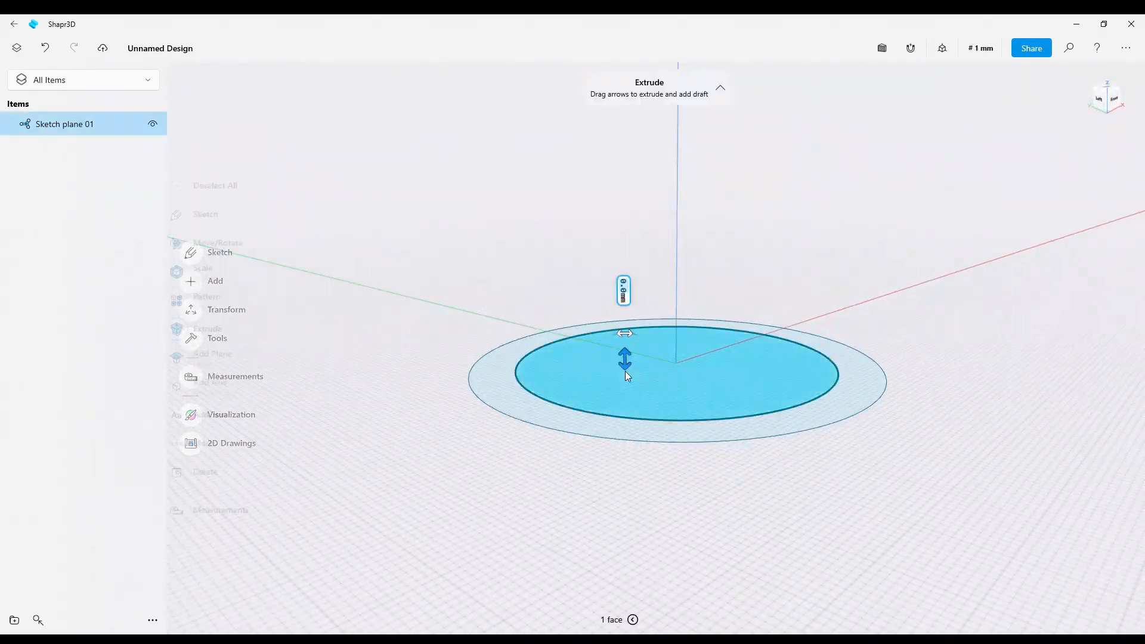
pyautogui.click(591, 423)
pyautogui.moveTo(592, 410); pyautogui.dragTo(586, 125)
pyautogui.click(411, 236)
pyautogui.moveTo(412, 236); pyautogui.dragTo(379, 312, button='right')
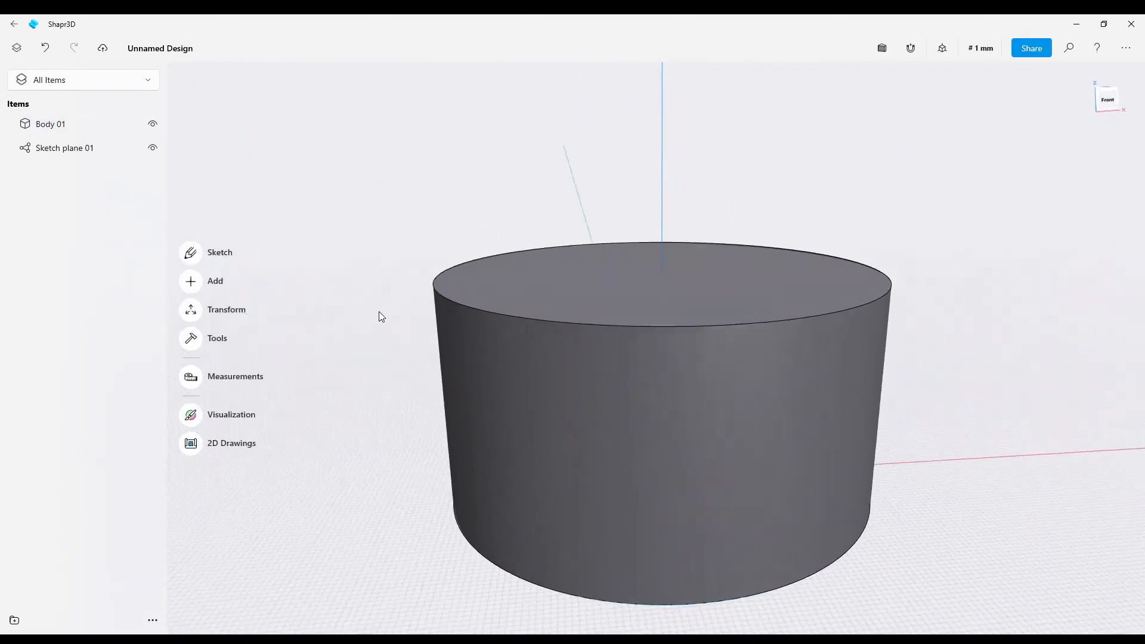
# Fillet the cylinder's top edge with a radius of about 36.5 mm to shape a dome
pyautogui.click(516, 341)
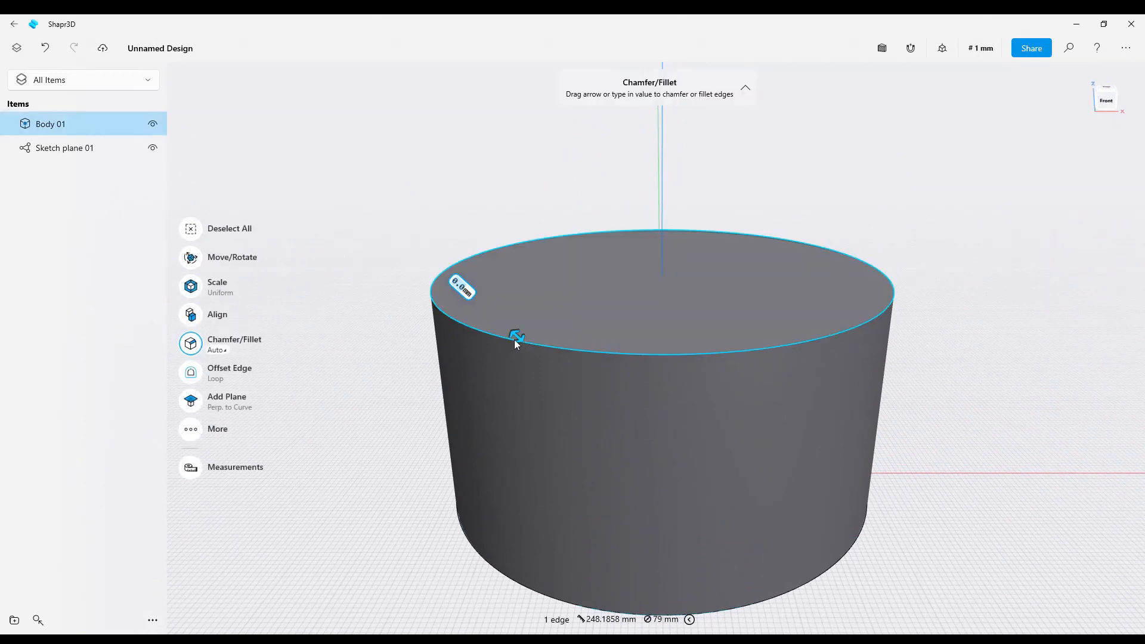
pyautogui.moveTo(513, 331); pyautogui.dragTo(311, 142)
# Hide the circle sketch and offset the dome's flat bottom face inward to a 38 mm overall height
pyautogui.moveTo(377, 406); pyautogui.dragTo(325, 236, button='right')
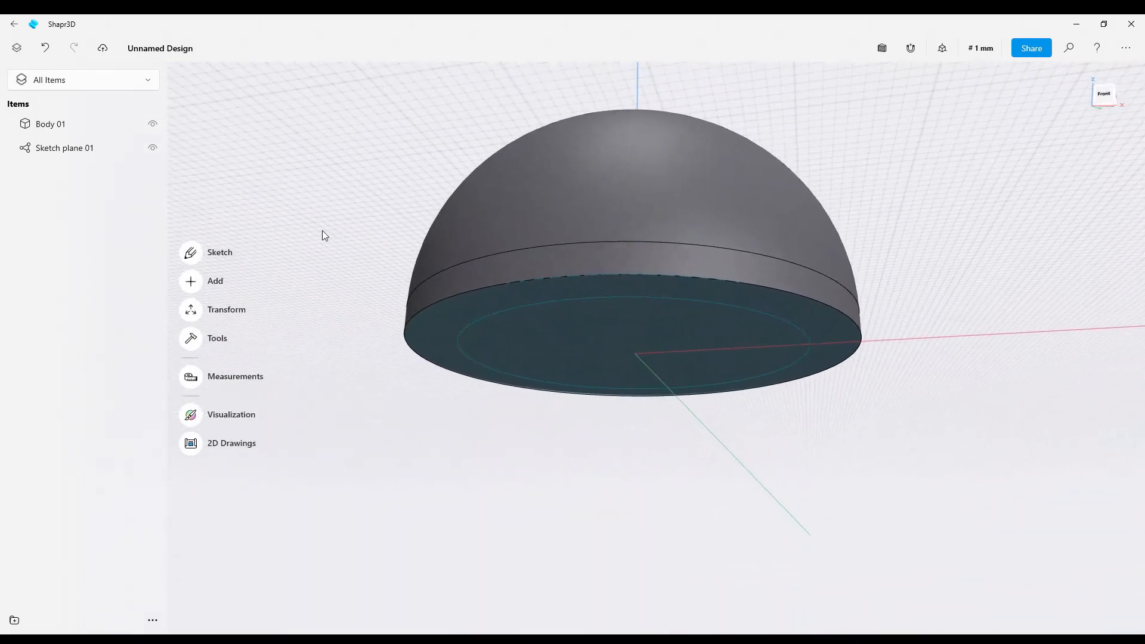
pyautogui.click(151, 147)
pyautogui.click(154, 147)
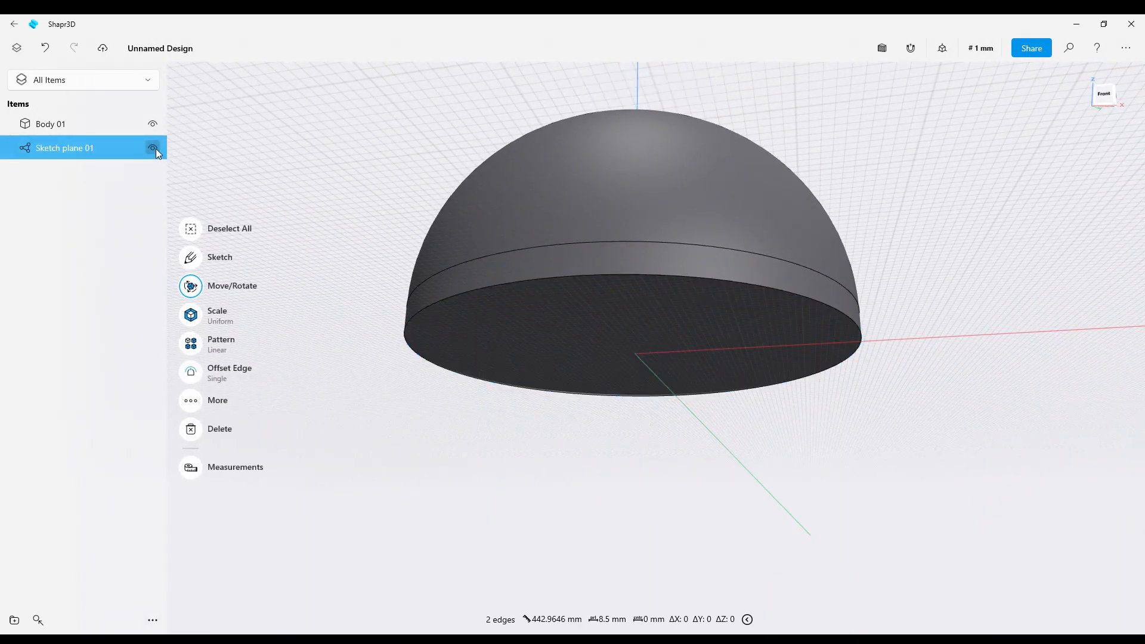
pyautogui.click(539, 335)
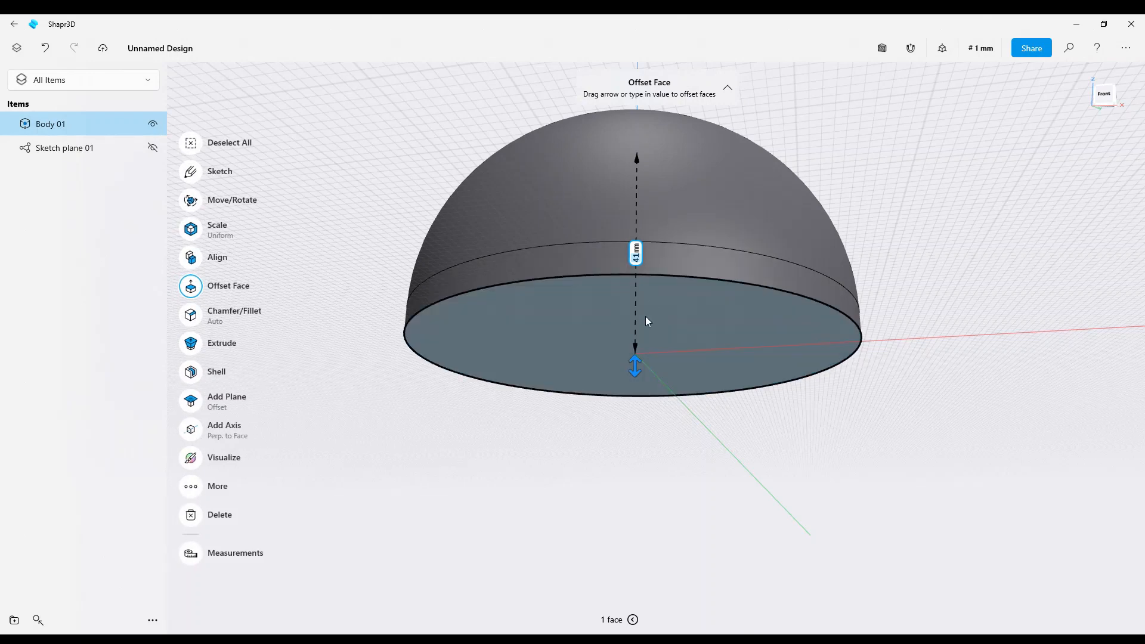
pyautogui.moveTo(634, 370); pyautogui.dragTo(630, 357)
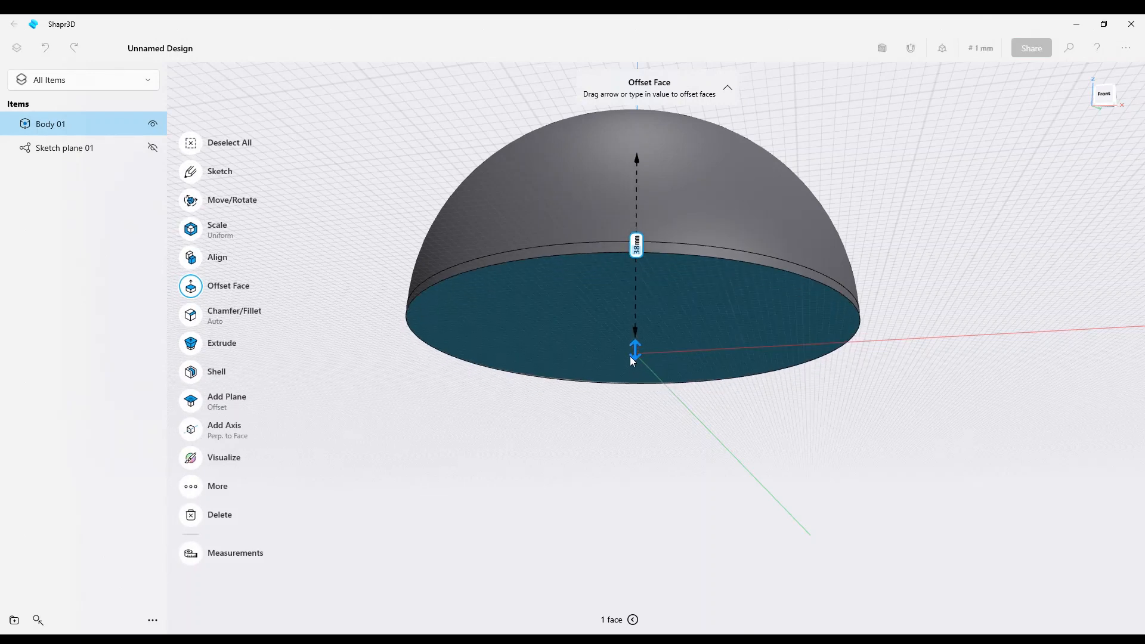
pyautogui.click(496, 447)
# Create a copy of the dome body moved 28 mm straight up
pyautogui.moveTo(505, 451); pyautogui.dragTo(503, 477, button='right')
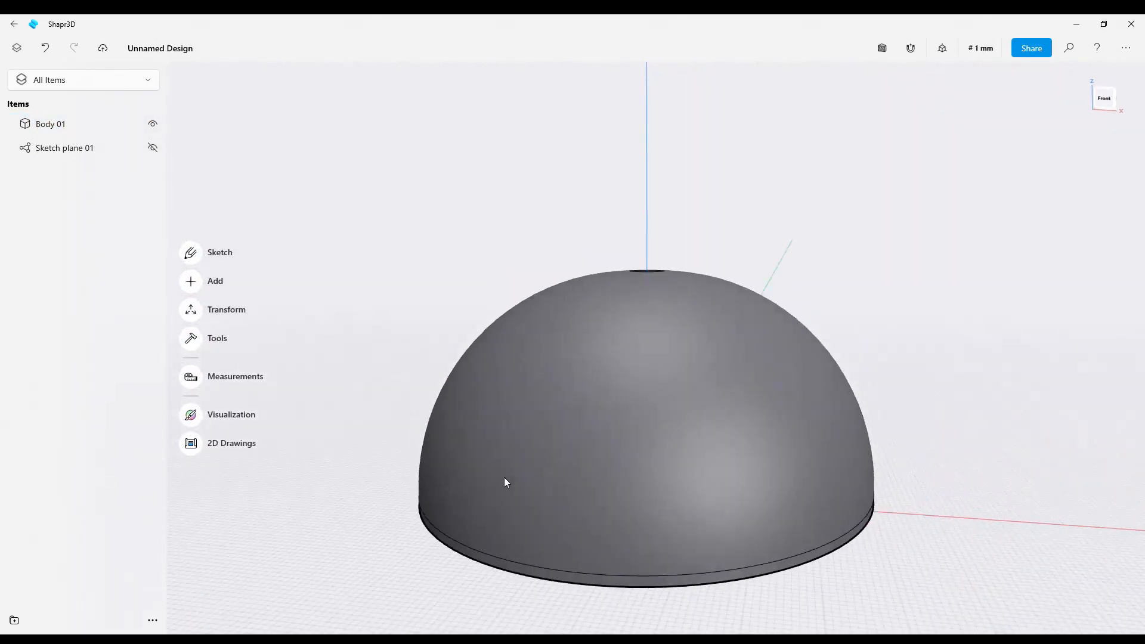
pyautogui.click(604, 432)
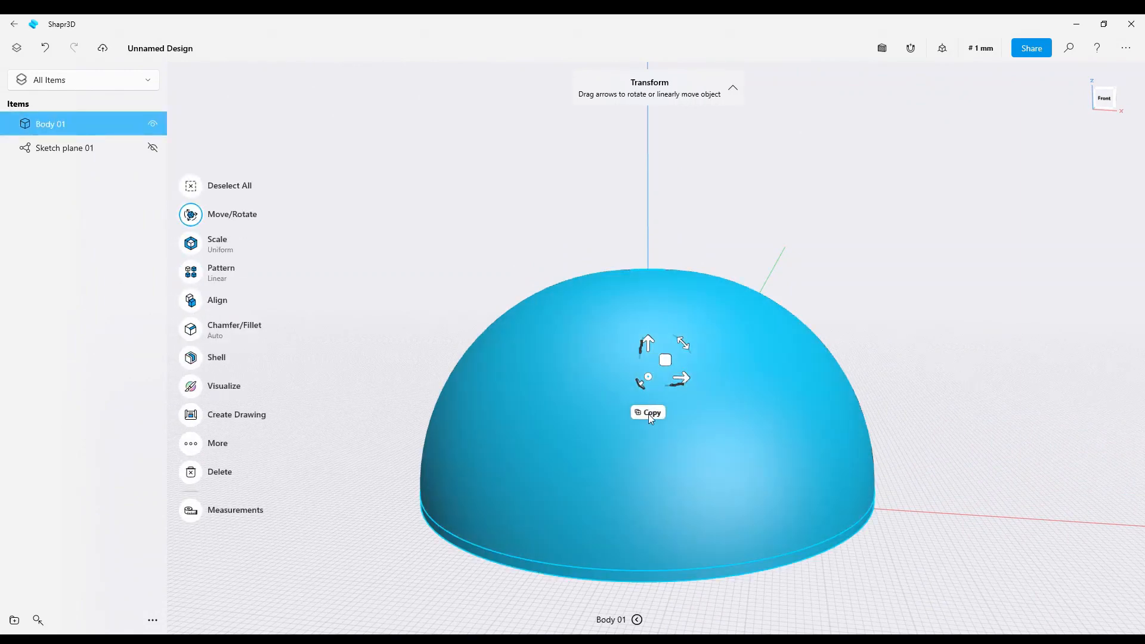
pyautogui.click(649, 412)
pyautogui.moveTo(648, 343); pyautogui.dragTo(648, 182)
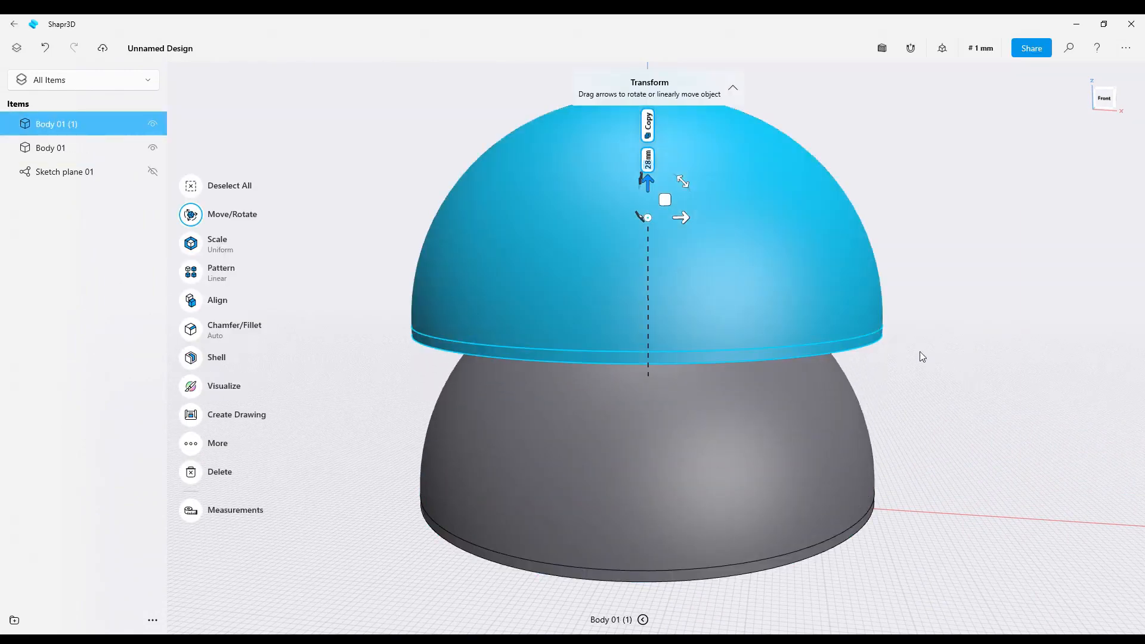
pyautogui.click(922, 356)
# Shell the original lower dome from its flat bottom face to leave a thin wall
pyautogui.moveTo(904, 311)
pyautogui.mouseDown(button='right')
pyautogui.moveTo(887, 299)
pyautogui.moveTo(902, 255)
pyautogui.moveTo(1022, 279)
pyautogui.mouseUp(button='right')
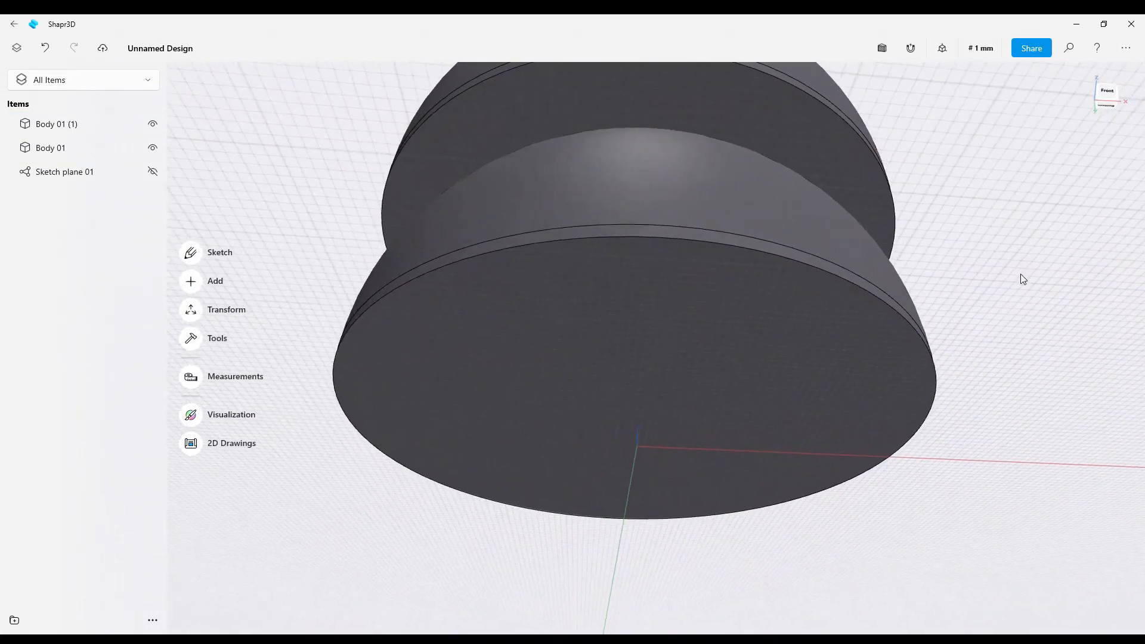
pyautogui.click(715, 378)
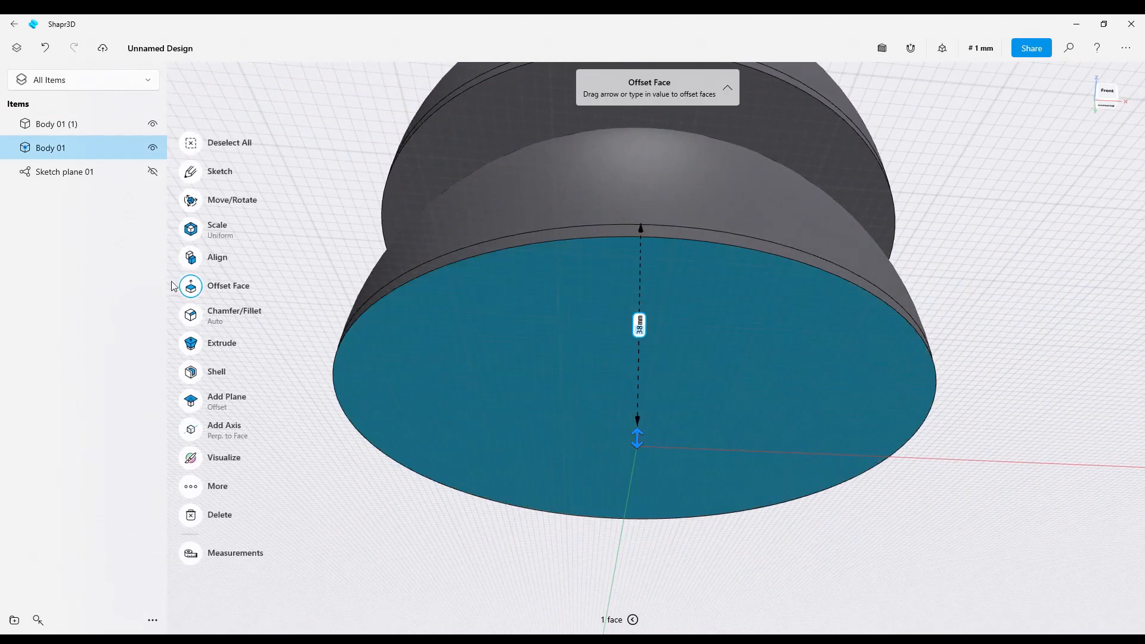
pyautogui.click(194, 374)
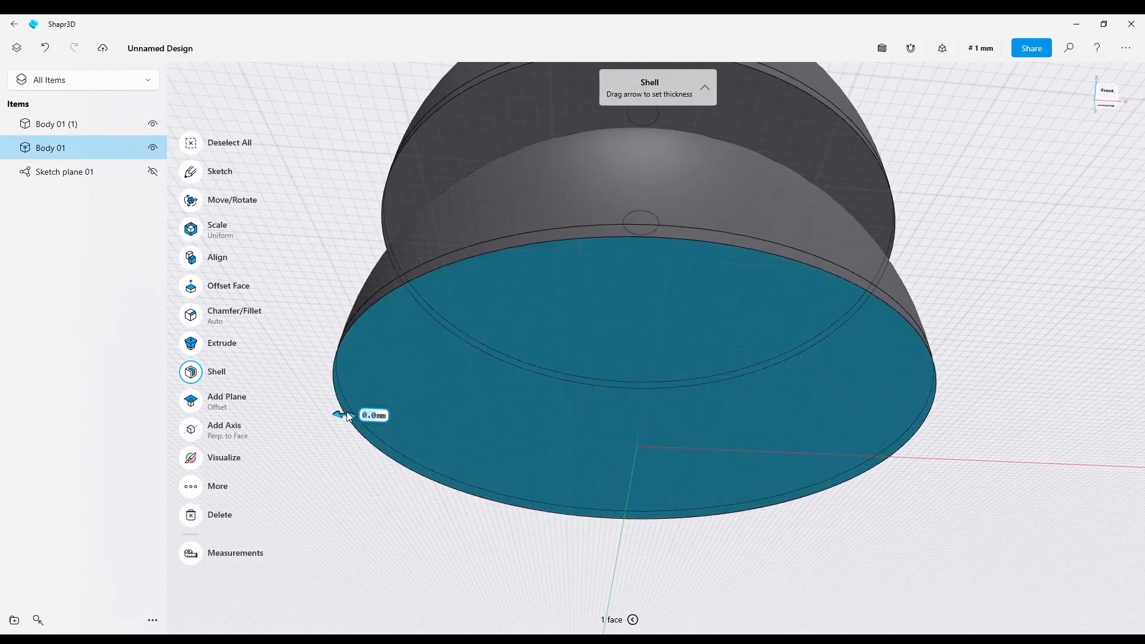
pyautogui.moveTo(339, 419); pyautogui.dragTo(360, 416)
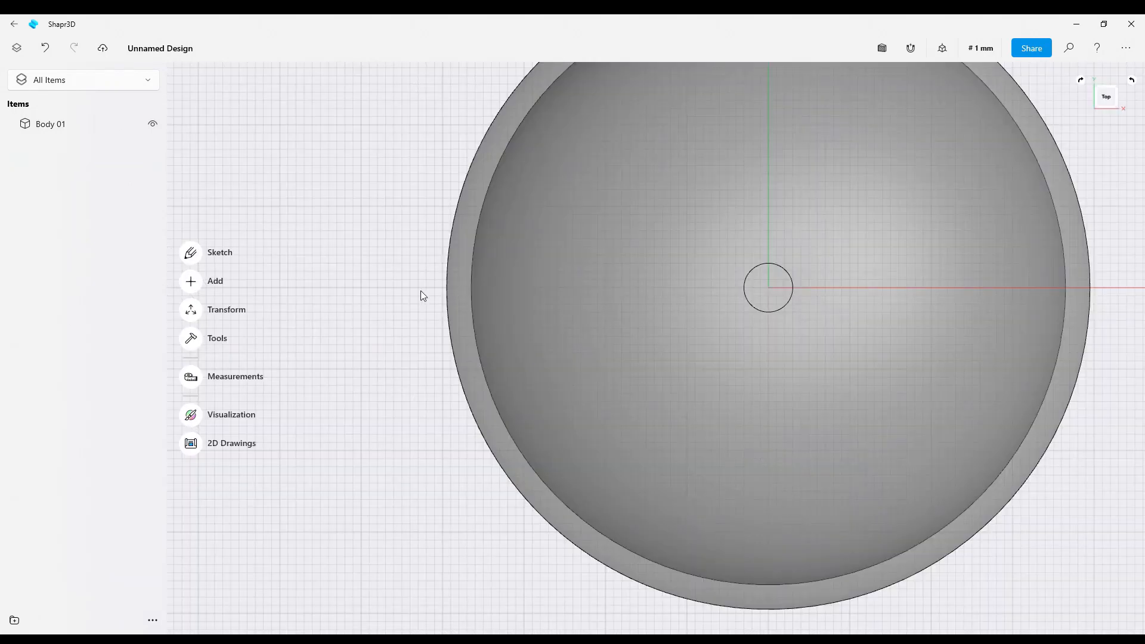
# Sketch a center rectangle about 3 mm wide and 4 mm high on the dome's outer rim, then exit the sketch
pyautogui.click(202, 257)
pyautogui.click(191, 291)
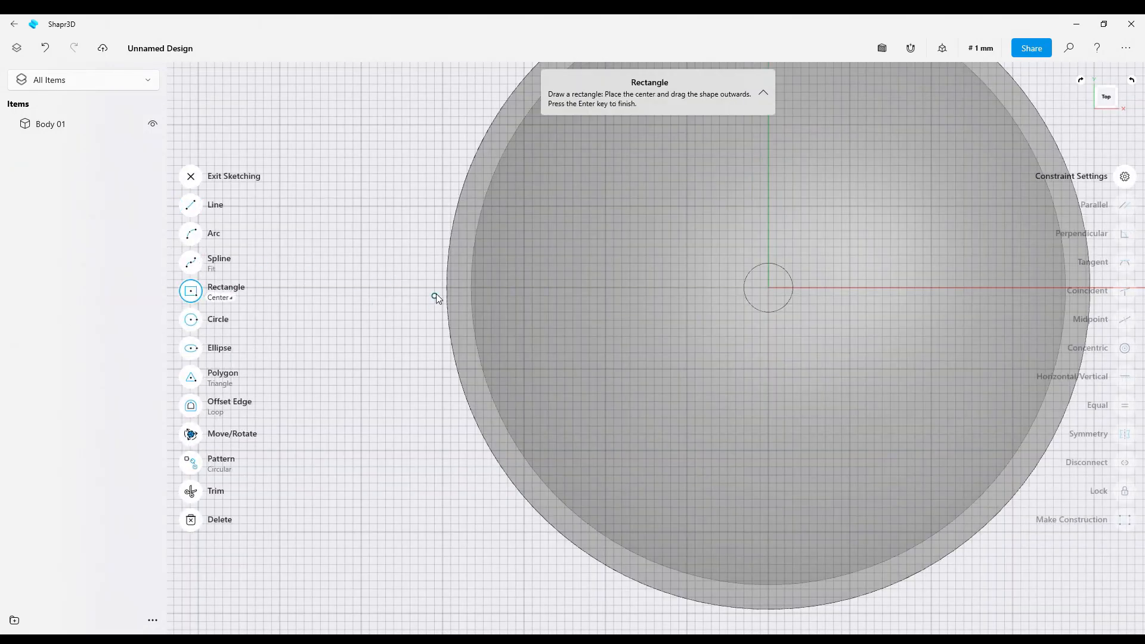
pyautogui.scroll(3, 435, 292)
pyautogui.moveTo(446, 284); pyautogui.dragTo(425, 256)
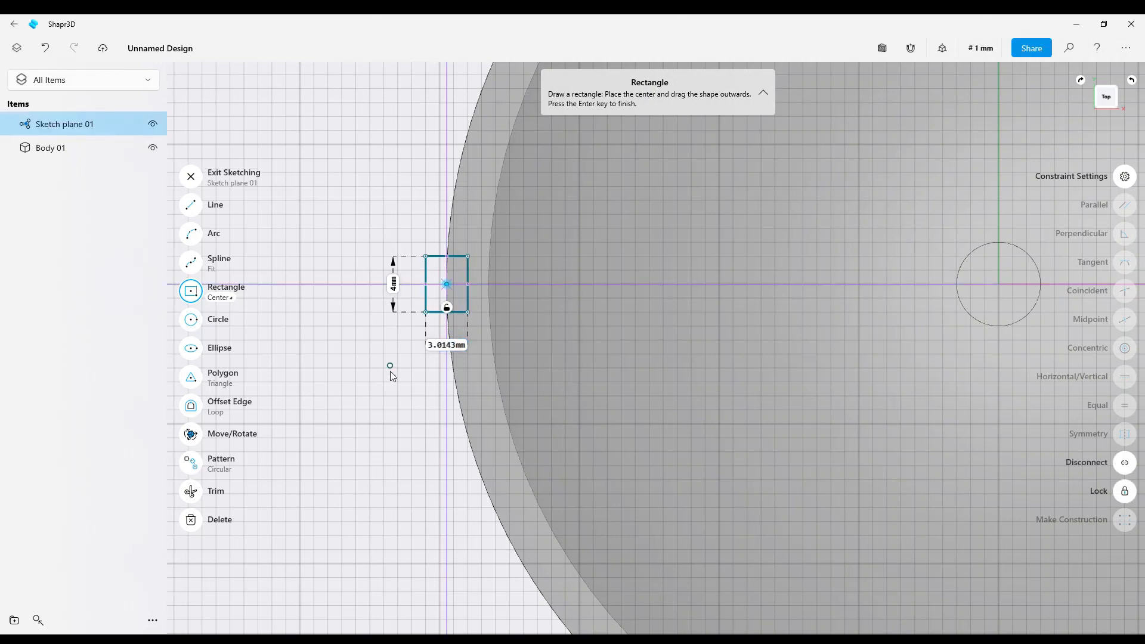
pyautogui.click(192, 177)
pyautogui.moveTo(667, 281)
pyautogui.mouseDown(button='right')
pyautogui.moveTo(409, 317)
pyautogui.moveTo(424, 274)
pyautogui.moveTo(415, 302)
pyautogui.mouseUp(button='right')
pyautogui.press('a')
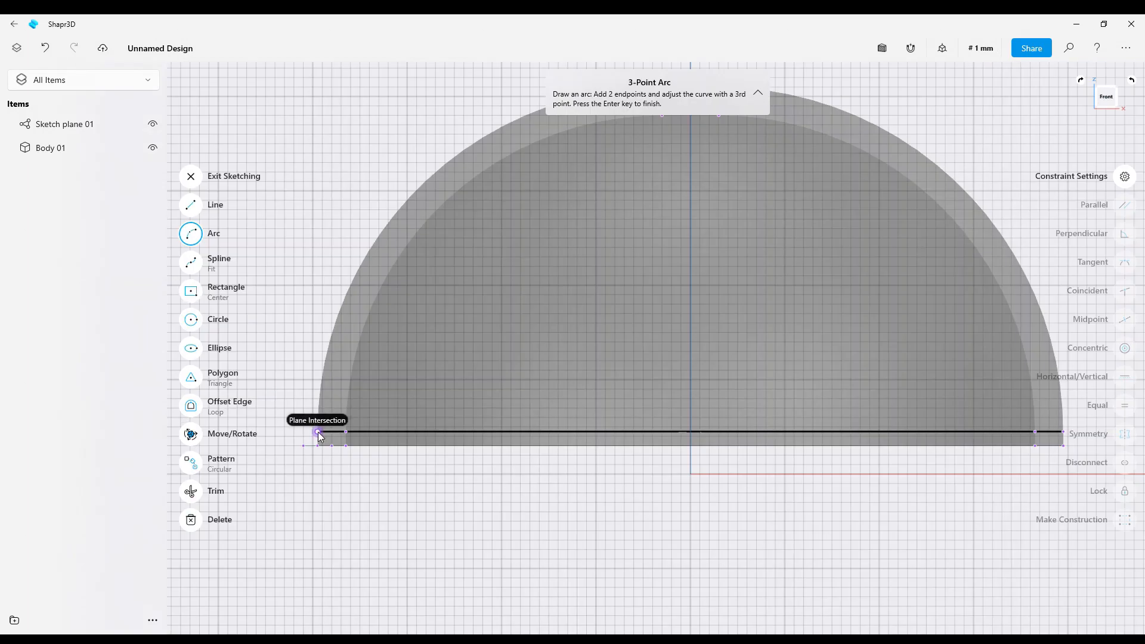
pyautogui.click(308, 427)
pyautogui.moveTo(466, 210); pyautogui.dragTo(479, 318, button='middle')
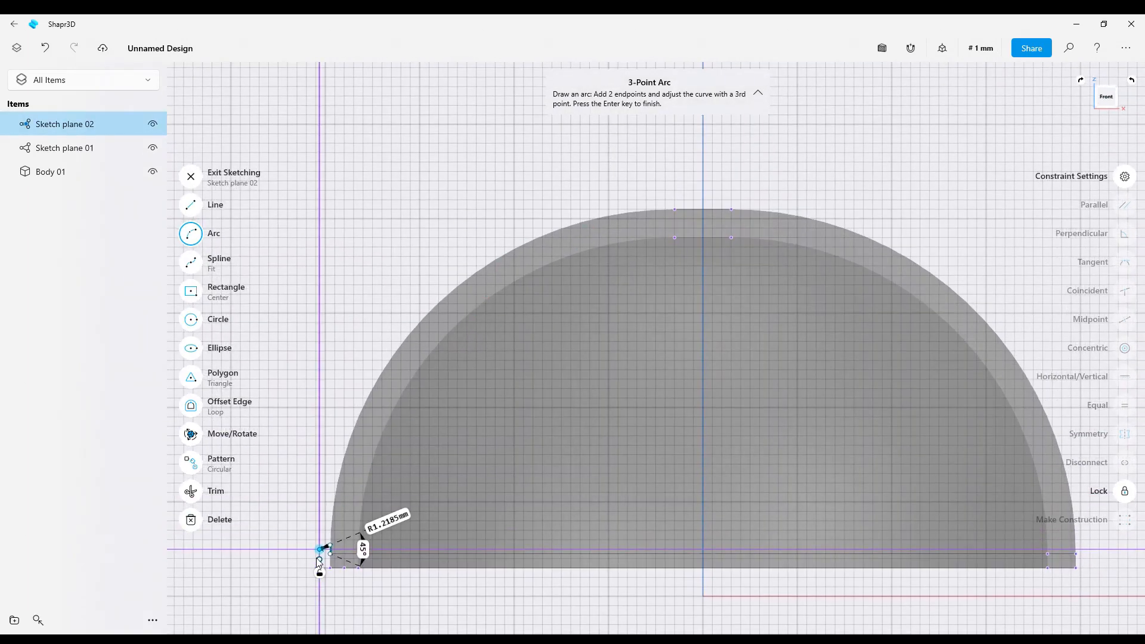
pyautogui.click(261, 498)
pyautogui.press('Escape')
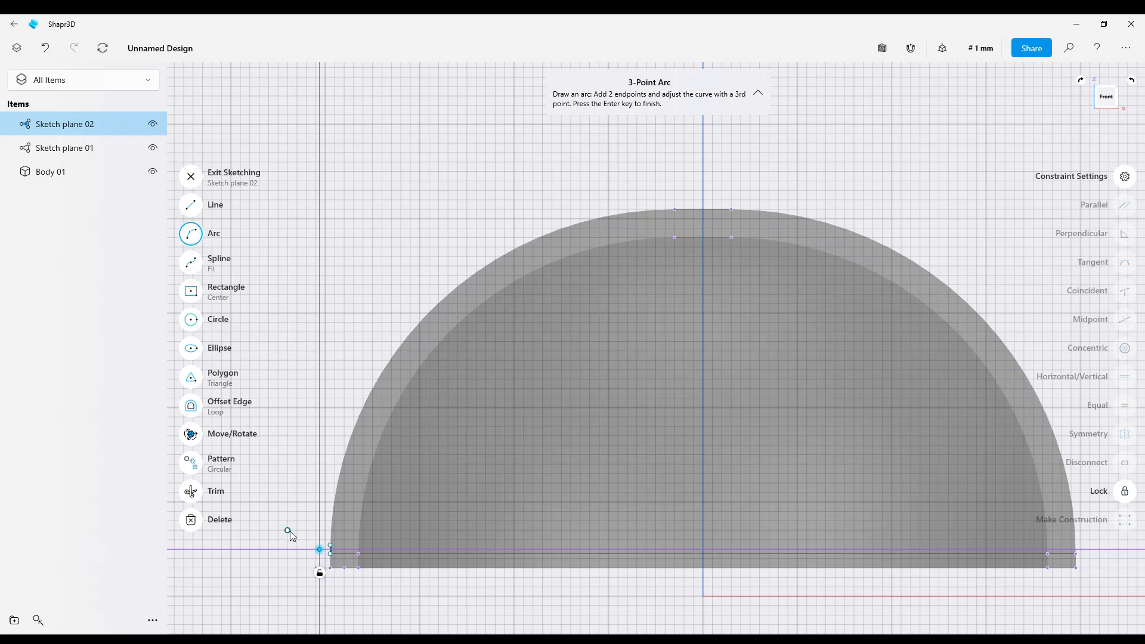
pyautogui.scroll(3, 291, 534)
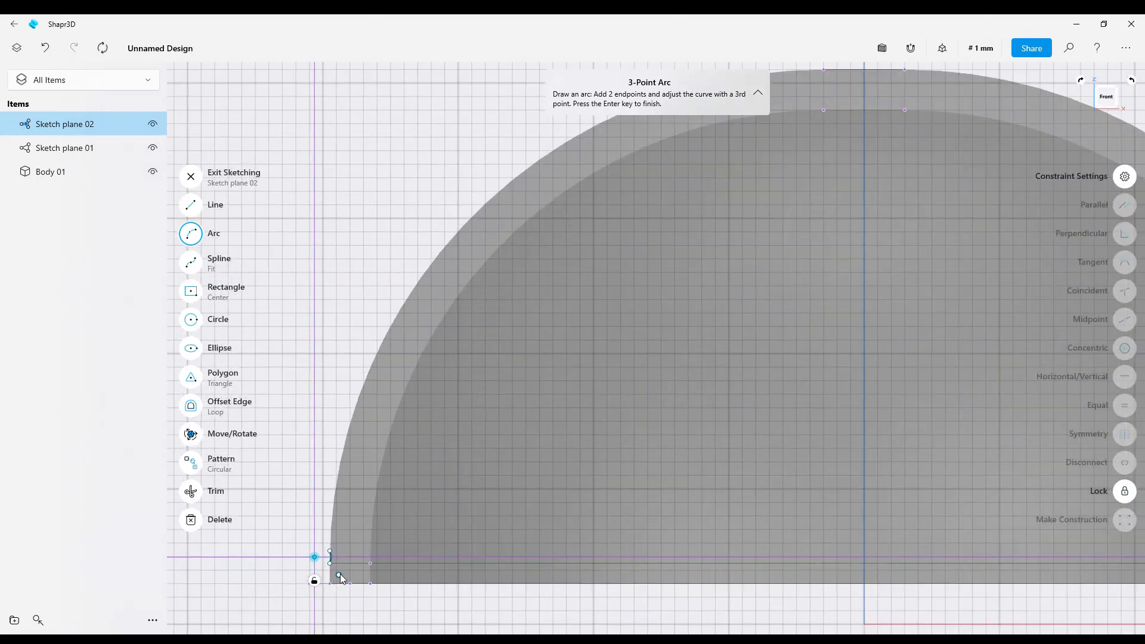
pyautogui.click(198, 499)
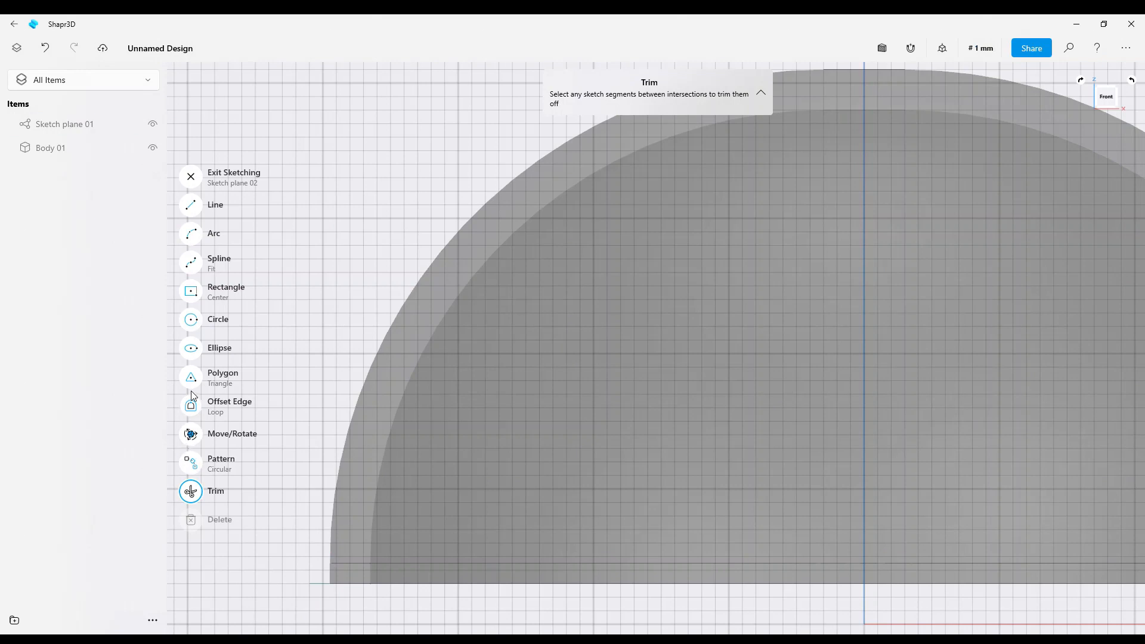
# Sketch a 90° three-point arc of 36.5 mm radius along the dome's outer profile, from rim to crown, and exit the sketch
pyautogui.click(191, 233)
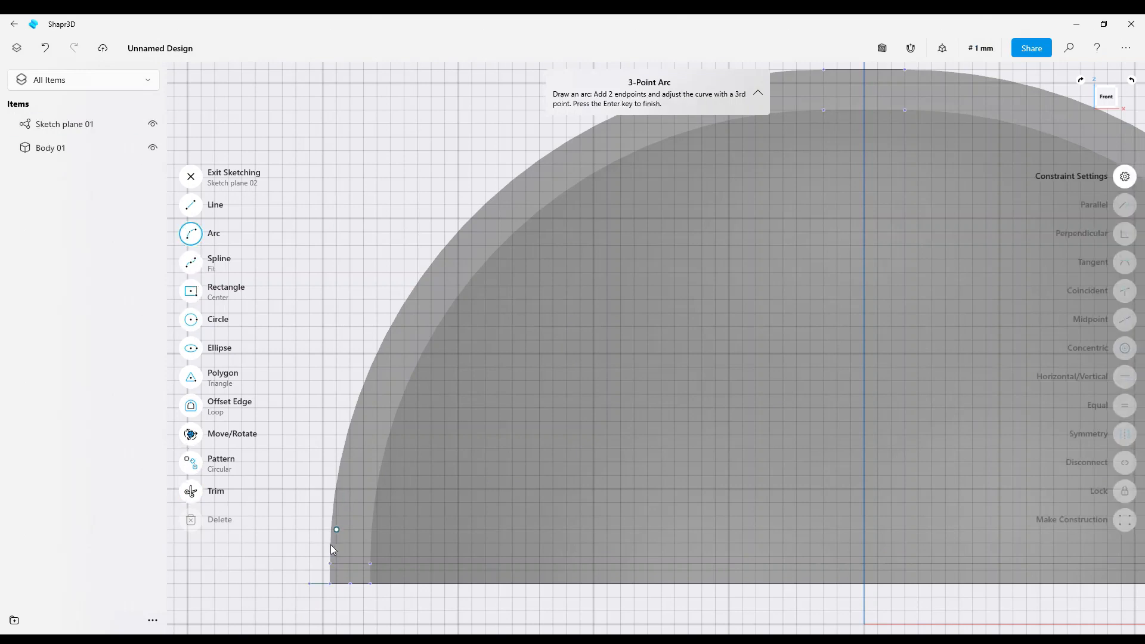
pyautogui.moveTo(330, 563); pyautogui.dragTo(670, 131)
pyautogui.moveTo(671, 131); pyautogui.dragTo(608, 233, button='middle')
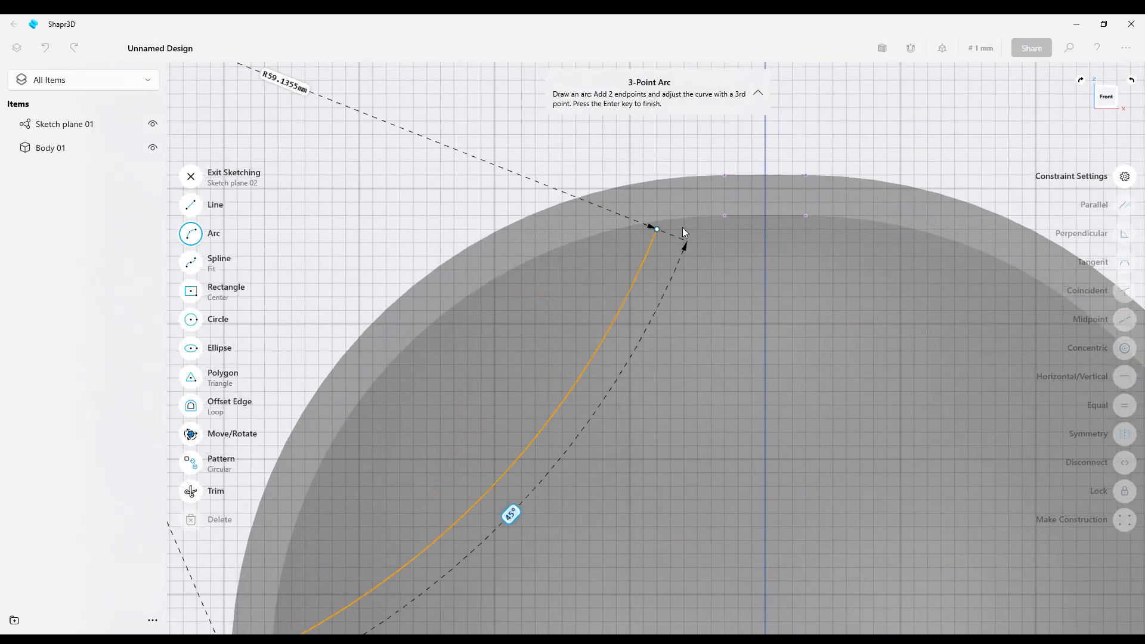
pyautogui.click(724, 176)
pyautogui.click(700, 176)
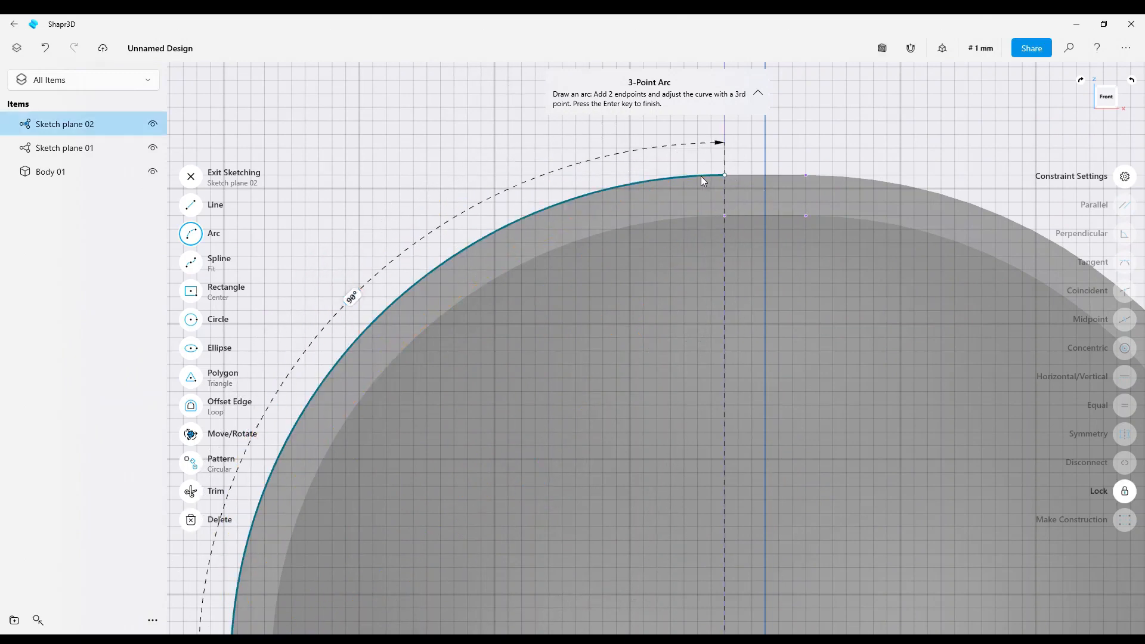
pyautogui.scroll(-3, 604, 284)
pyautogui.moveTo(604, 284); pyautogui.dragTo(630, 198, button='middle')
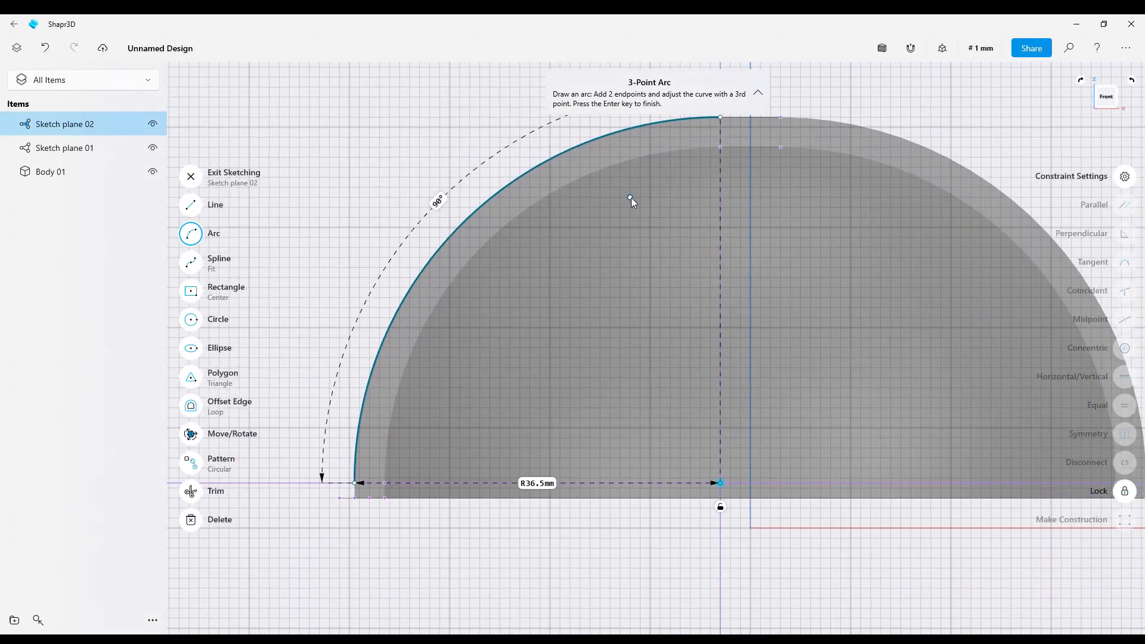
pyautogui.click(191, 178)
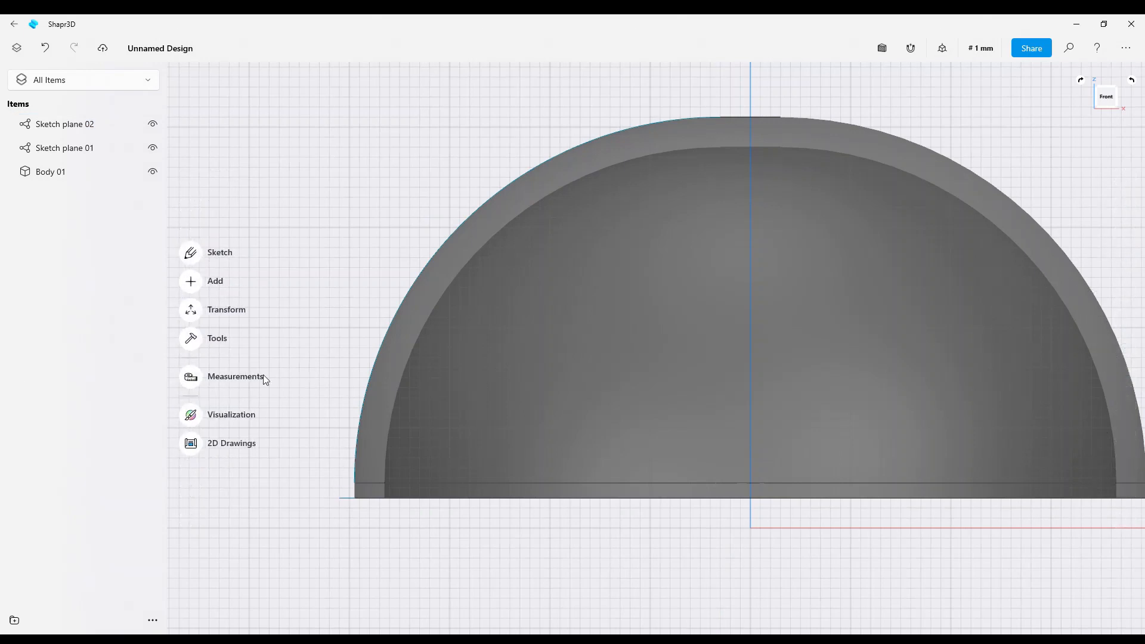
# Hide the dome body so the rectangle profile and the arc path can be selected whole
pyautogui.moveTo(240, 353); pyautogui.dragTo(339, 371, button='right')
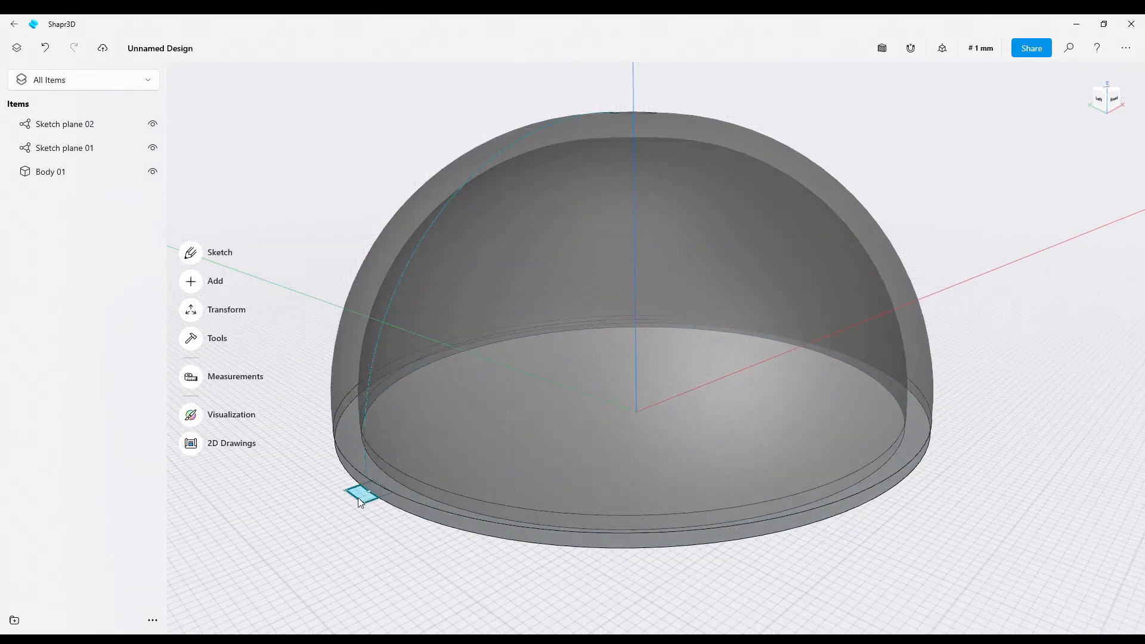
pyautogui.scroll(2, 376, 514)
pyautogui.click(360, 495)
pyautogui.moveTo(360, 494)
pyautogui.mouseDown(button='right')
pyautogui.moveTo(345, 505)
pyautogui.moveTo(302, 479)
pyautogui.mouseUp(button='right')
pyautogui.click(303, 479)
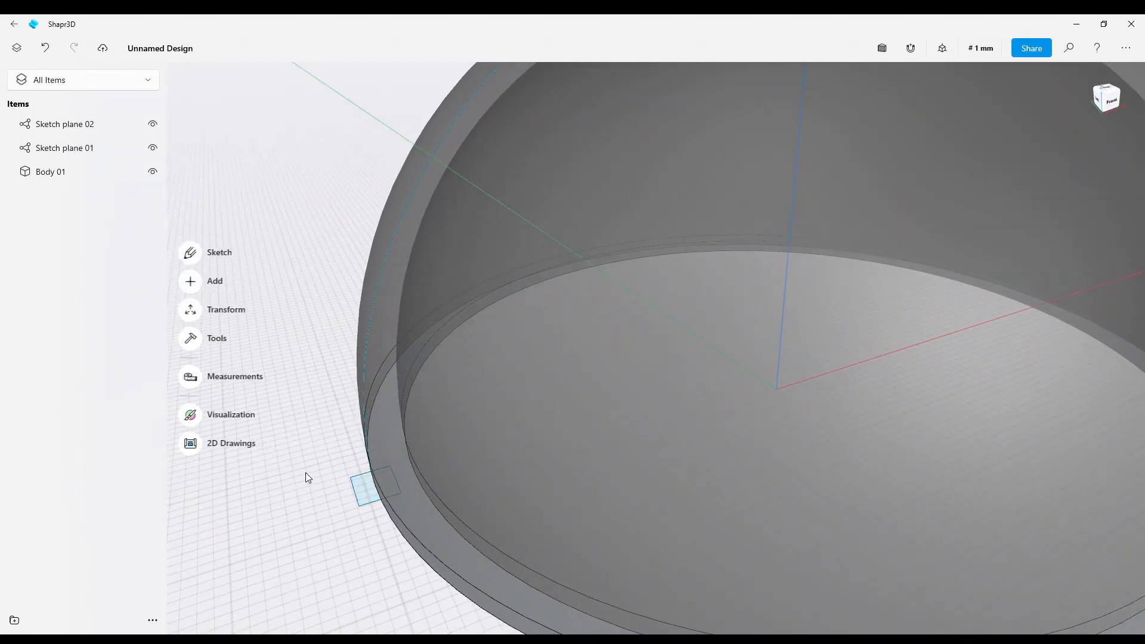
pyautogui.click(152, 171)
# Sweep the rectangle profile along the arc path to form a curved rib, and show the dome body again
pyautogui.click(367, 493)
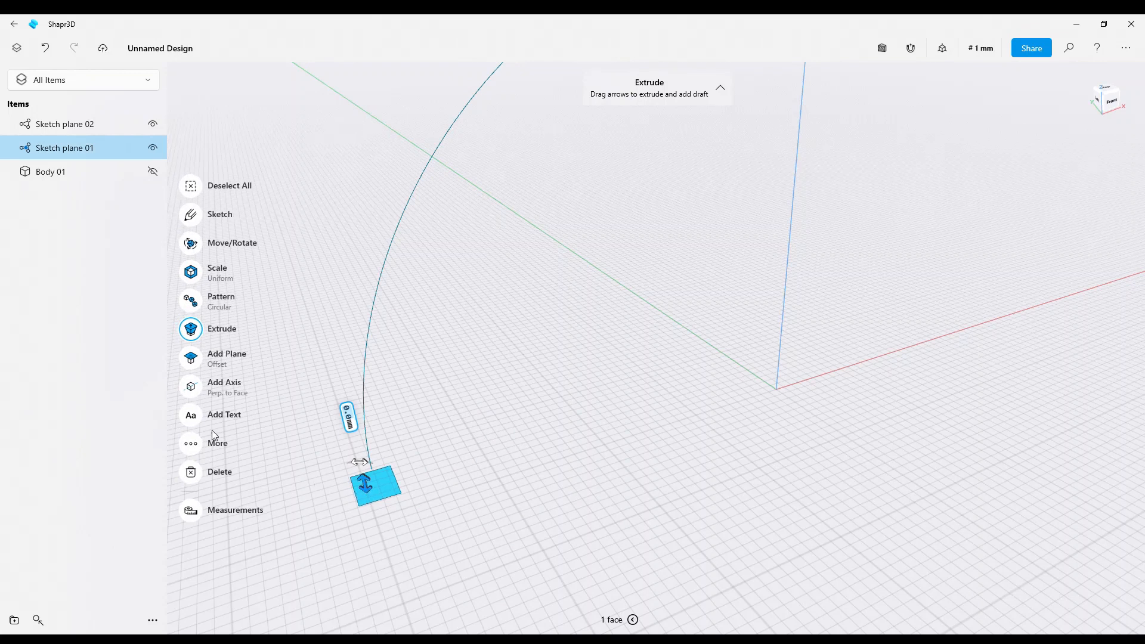
pyautogui.click(192, 447)
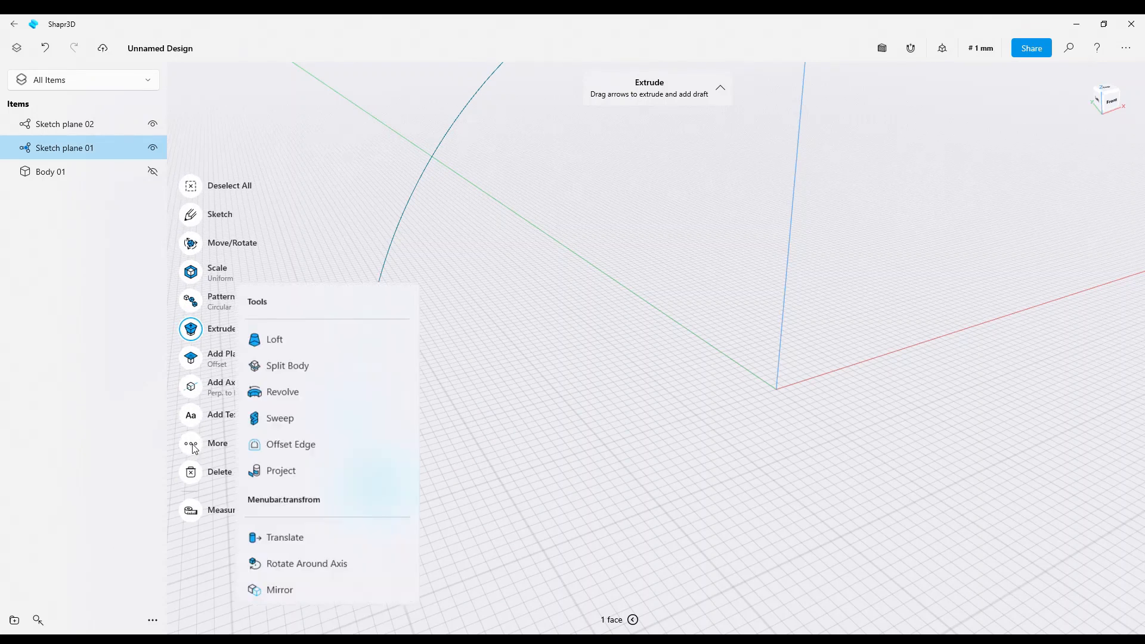
pyautogui.click(280, 417)
pyautogui.click(363, 400)
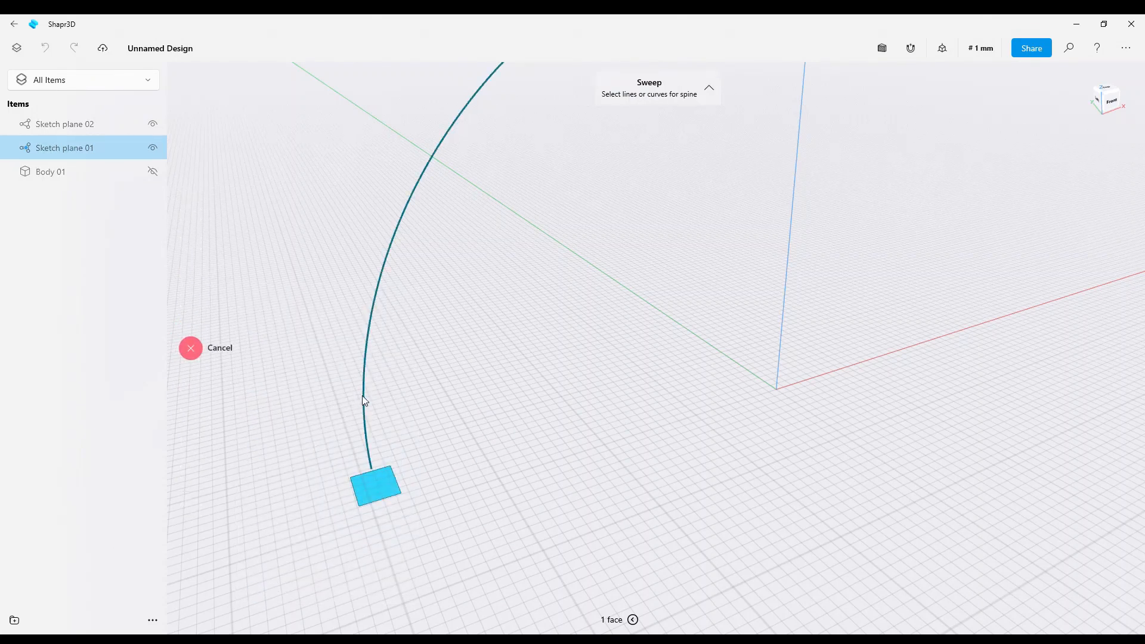
pyautogui.click(191, 334)
pyautogui.scroll(-5, 577, 408)
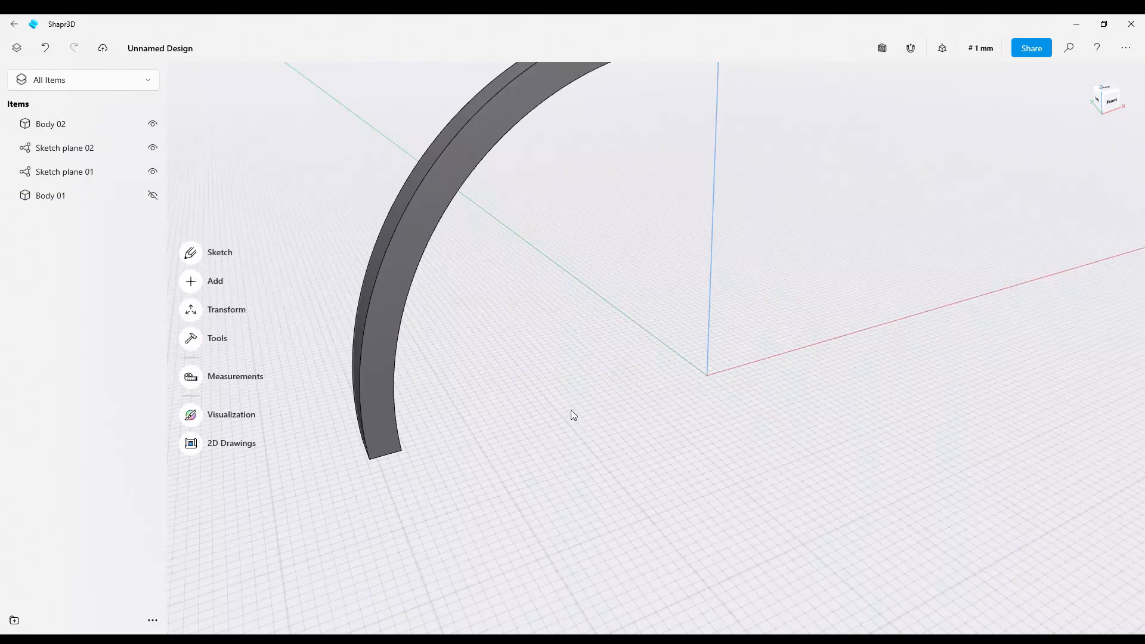
pyautogui.click(153, 195)
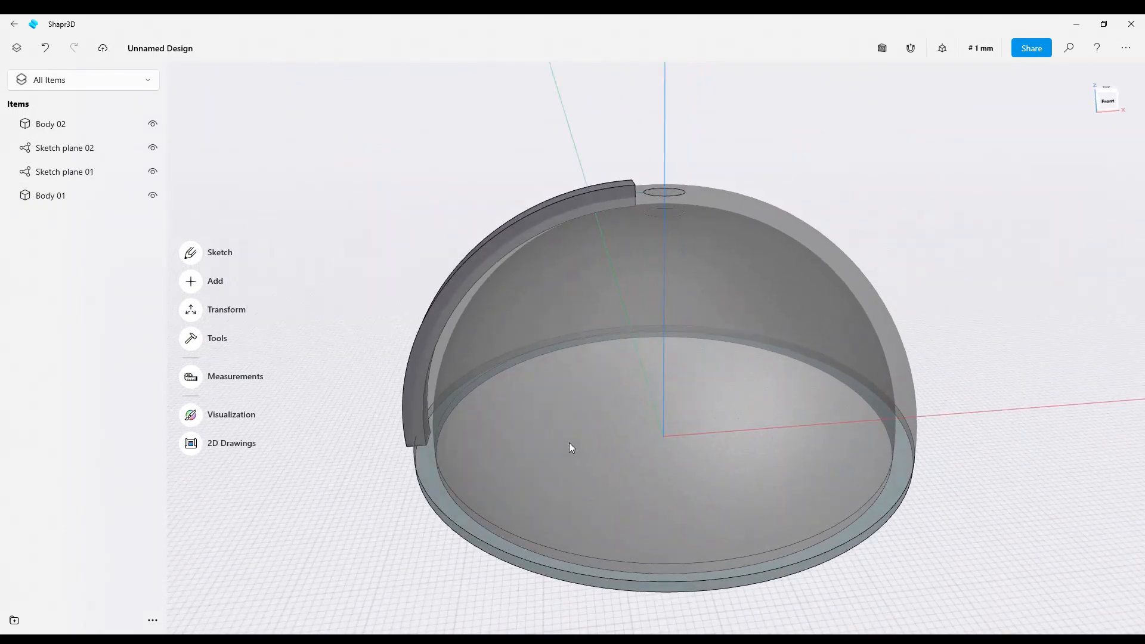
# Hide the dome and offset the curved rib's bottom end face about 1.2 mm outward
pyautogui.scroll(3, 568, 442)
pyautogui.moveTo(579, 417); pyautogui.dragTo(548, 516, button='right')
pyautogui.scroll(2, 548, 516)
pyautogui.moveTo(548, 516); pyautogui.dragTo(364, 431, button='middle')
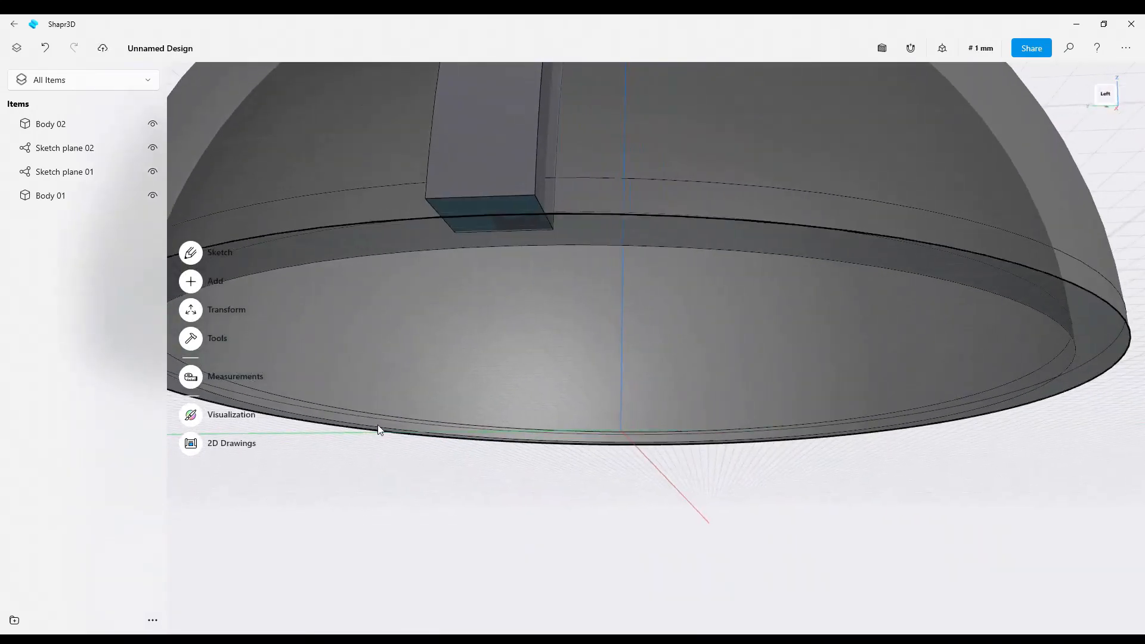
pyautogui.click(480, 213)
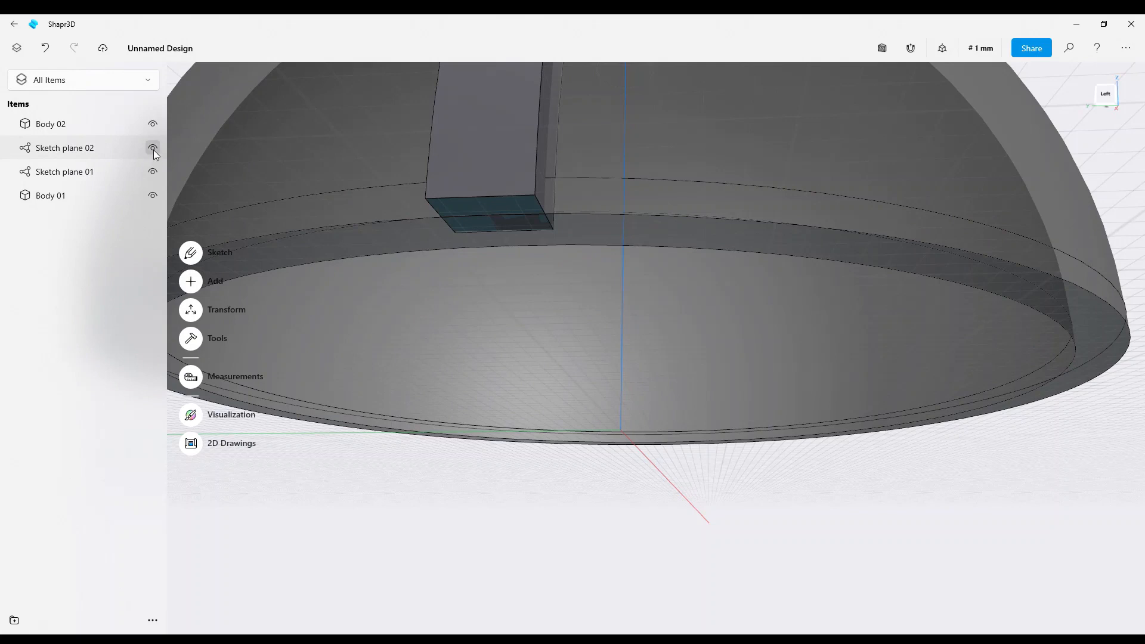
pyautogui.click(153, 194)
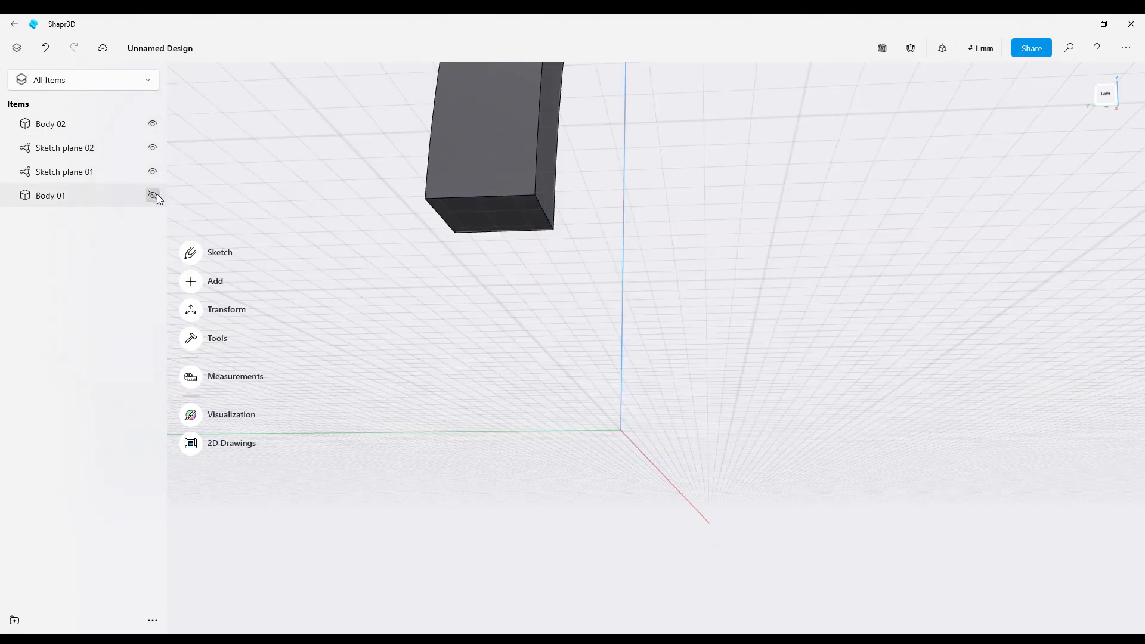
pyautogui.click(494, 215)
pyautogui.moveTo(495, 235); pyautogui.dragTo(492, 265)
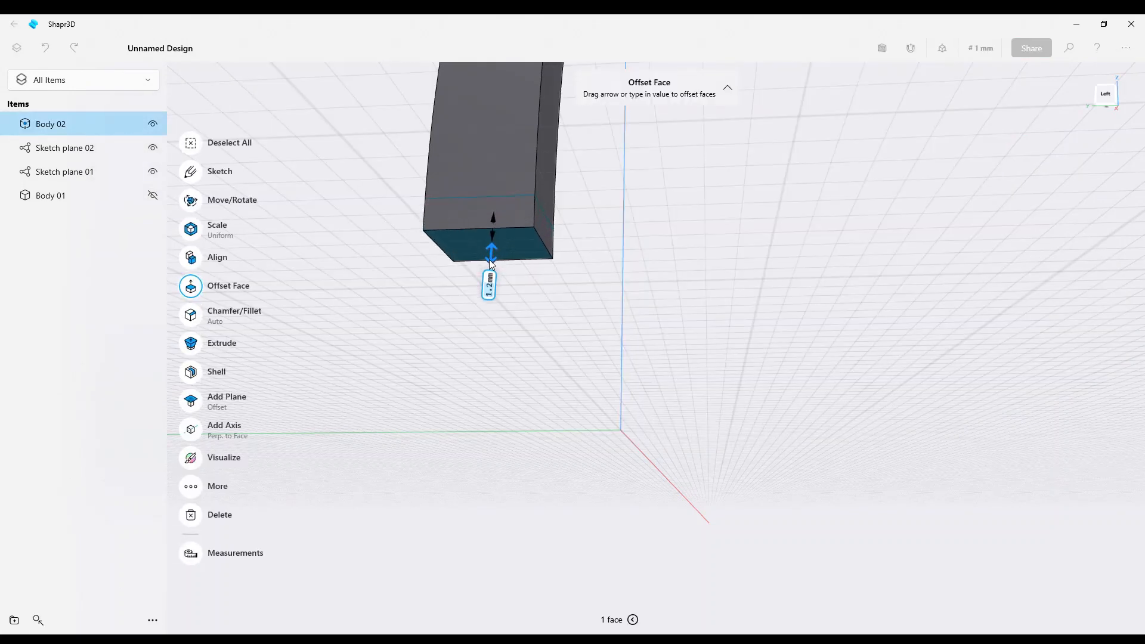
# Show the dome body again and offset the rib's bottom end face by -1.2 mm
pyautogui.click(143, 195)
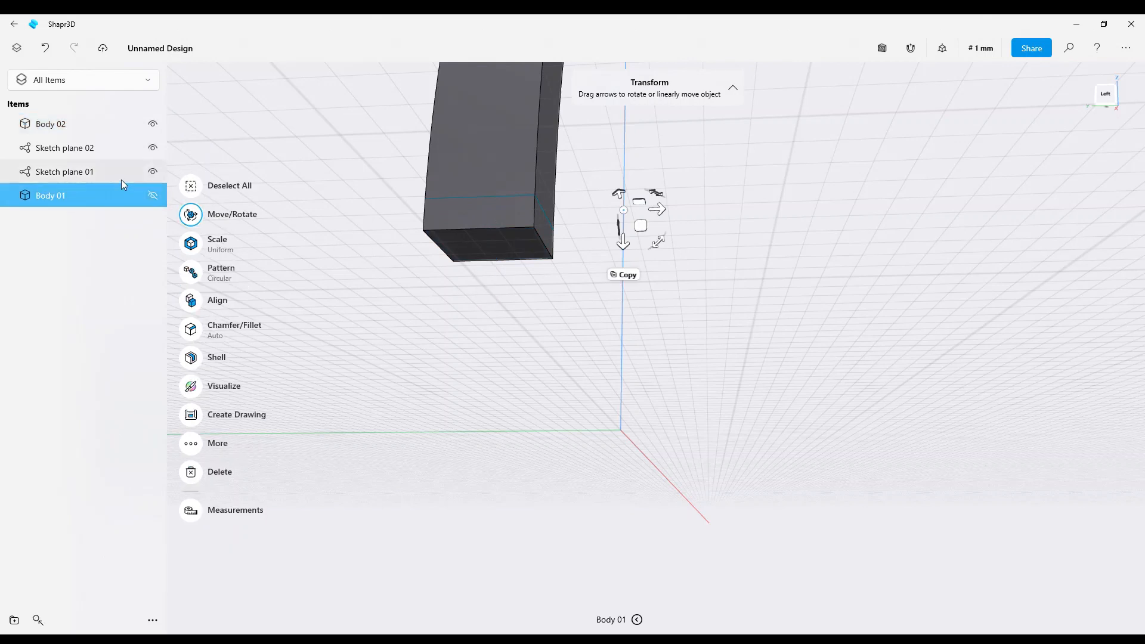
pyautogui.click(152, 195)
pyautogui.scroll(5, 530, 262)
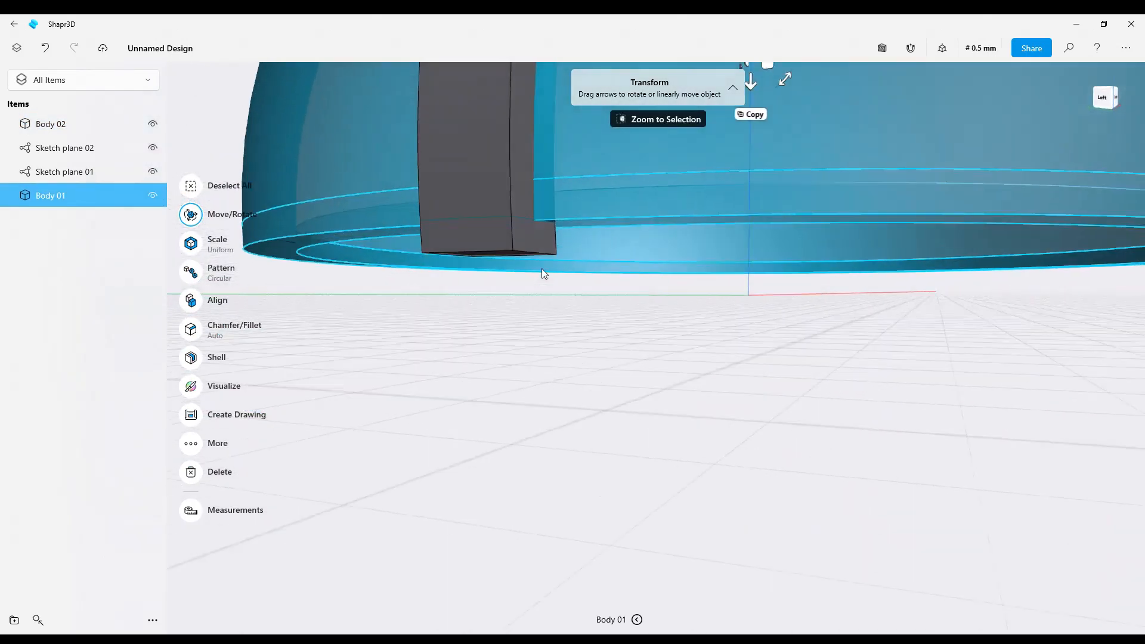
pyautogui.click(496, 255)
pyautogui.moveTo(496, 256); pyautogui.dragTo(508, 240)
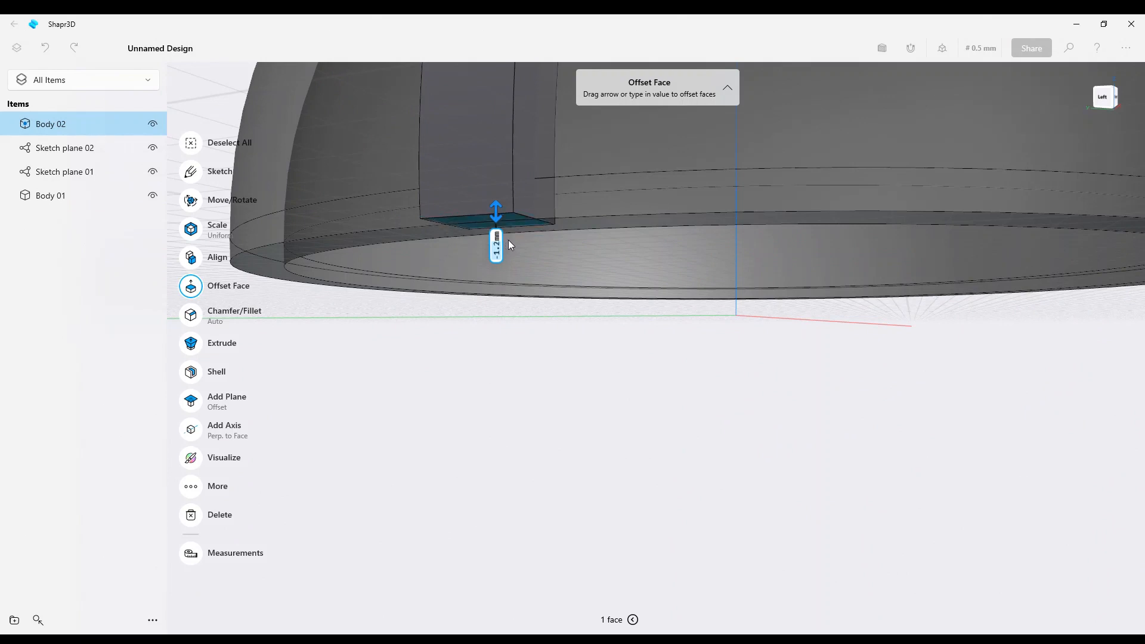
# Set up a circular pattern of the curved rib body with a quantity of 5
pyautogui.scroll(-2, 508, 240)
pyautogui.scroll(-4, 510, 351)
pyautogui.moveTo(562, 472); pyautogui.dragTo(467, 487, button='right')
pyautogui.moveTo(465, 483); pyautogui.dragTo(369, 575, button='middle')
pyautogui.doubleClick(434, 344)
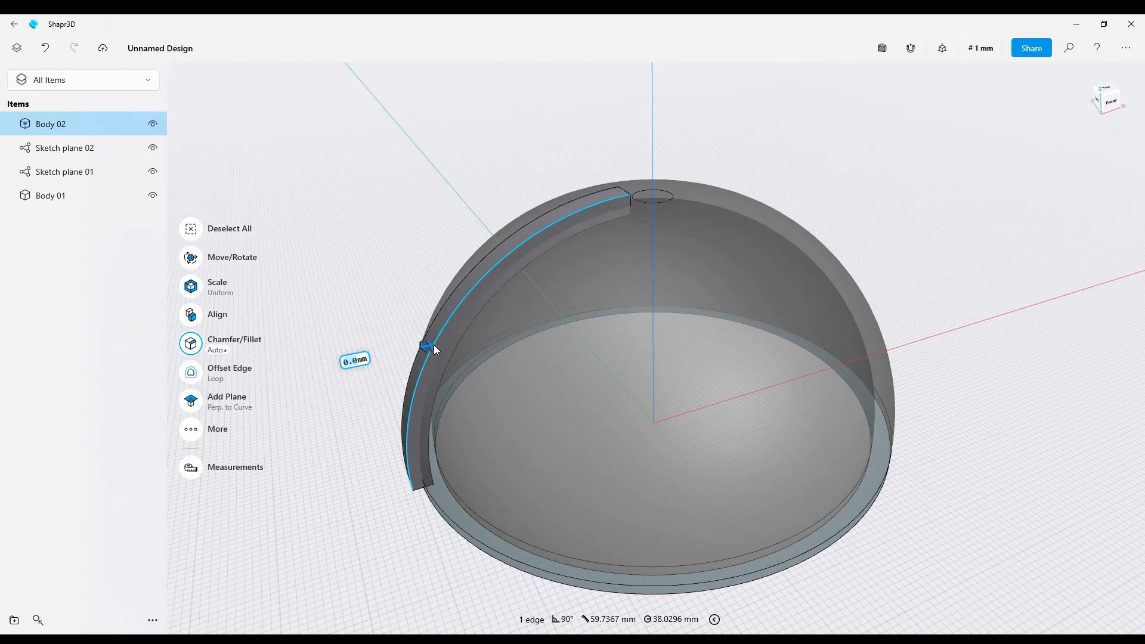
pyautogui.click(190, 273)
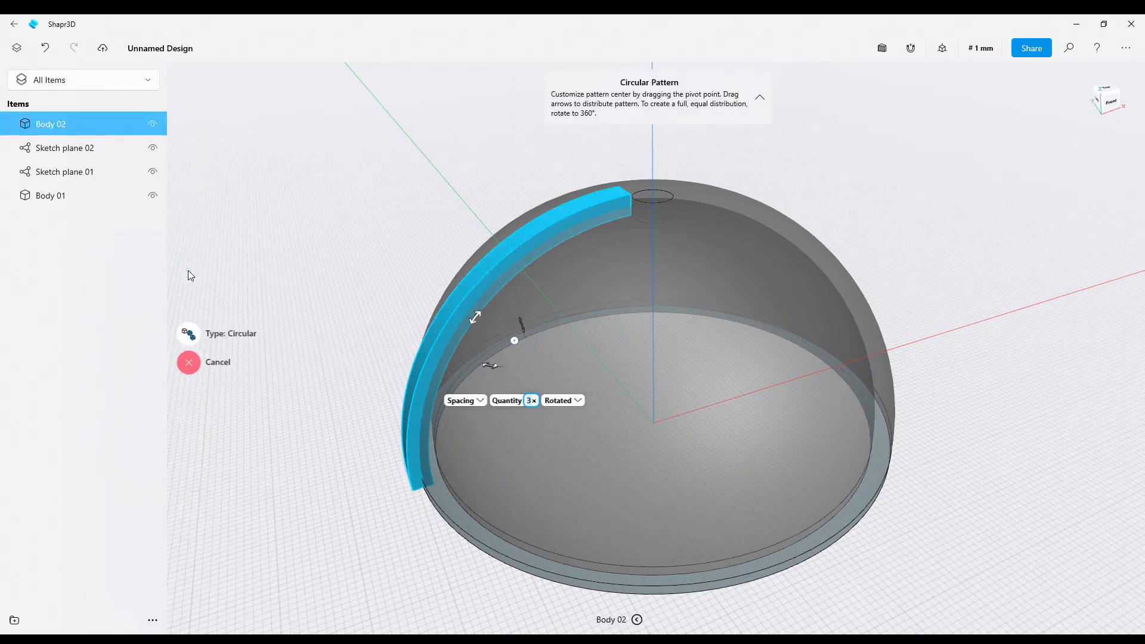
pyautogui.click(531, 400)
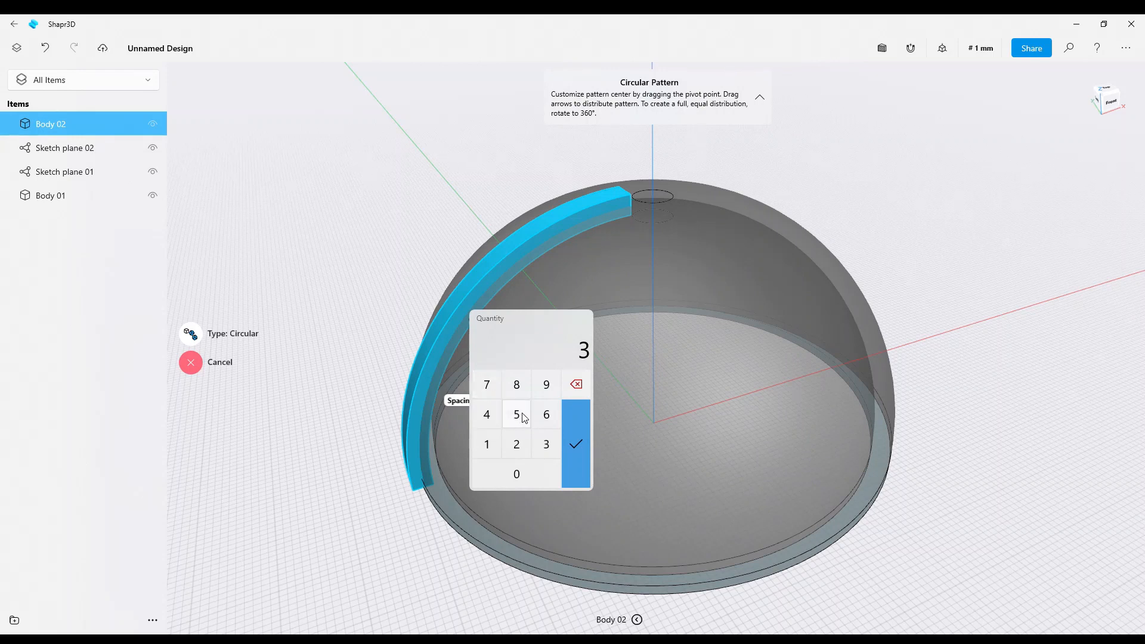
pyautogui.click(574, 444)
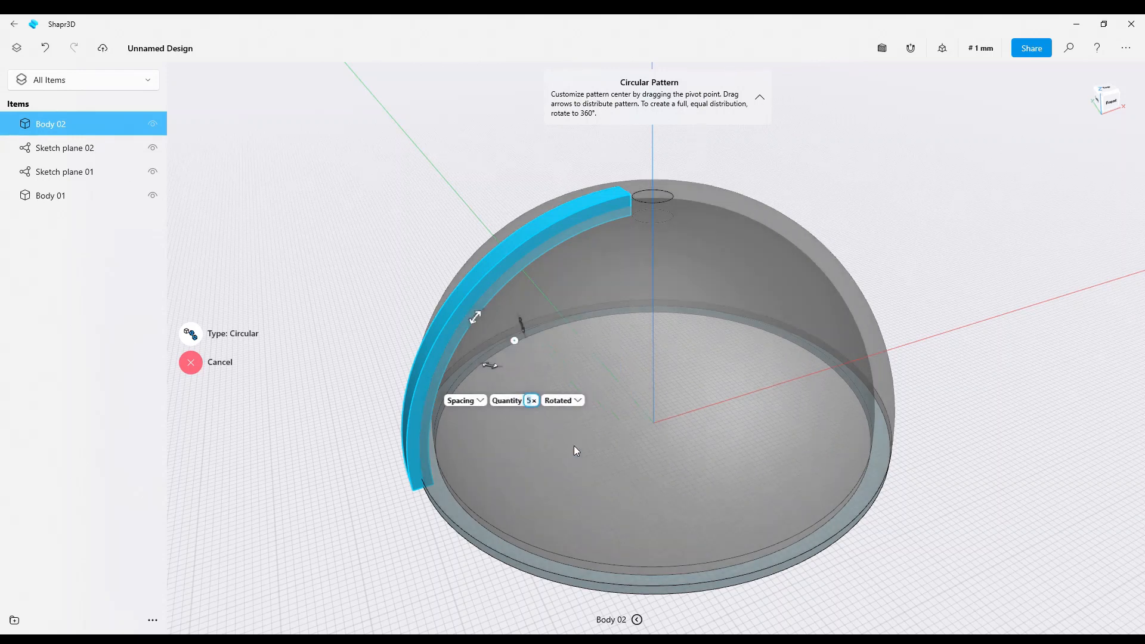
# Place the pattern's pivot on the dome's vertical axis, space the ribs about 70° apart around it, and complete the pattern
pyautogui.moveTo(514, 340); pyautogui.dragTo(657, 402)
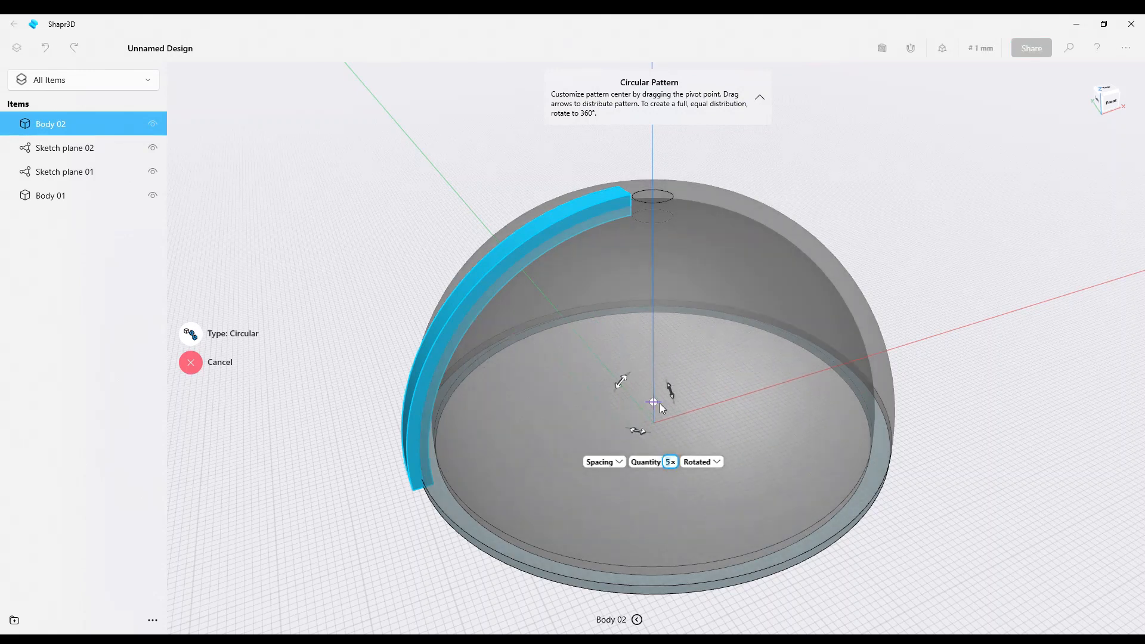
pyautogui.moveTo(568, 386); pyautogui.dragTo(628, 397, button='right')
pyautogui.moveTo(618, 397); pyautogui.dragTo(662, 333)
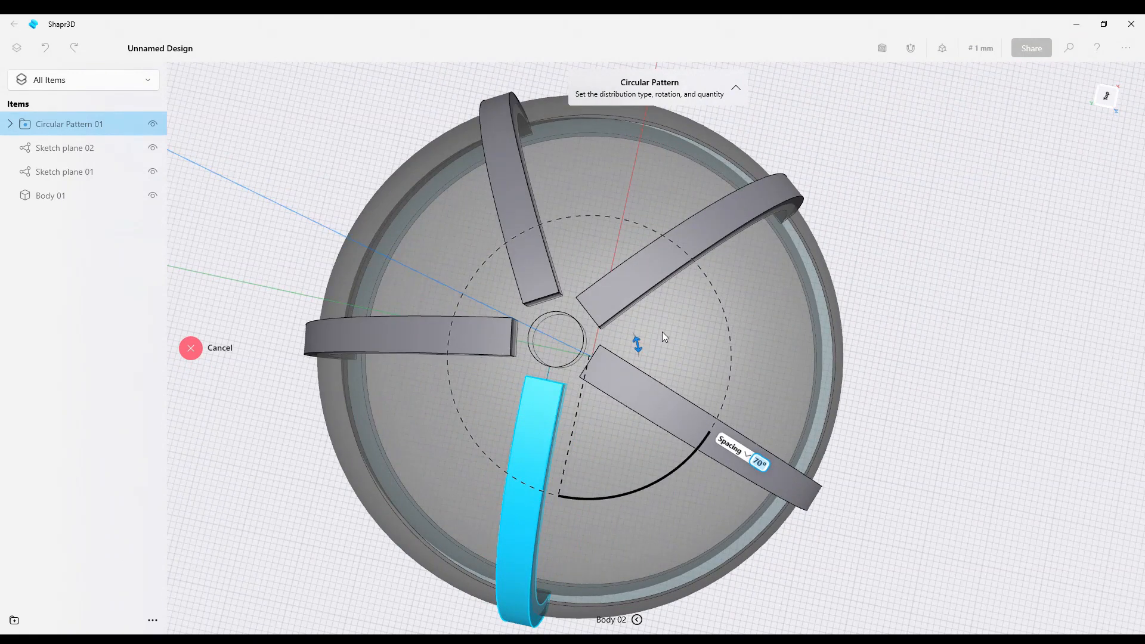
pyautogui.moveTo(871, 341); pyautogui.dragTo(422, 483, button='right')
pyautogui.click(192, 334)
# Sketch a 20 mm diameter circle centered on the small flat circular face at the dome's crown
pyautogui.moveTo(751, 445); pyautogui.dragTo(974, 262, button='right')
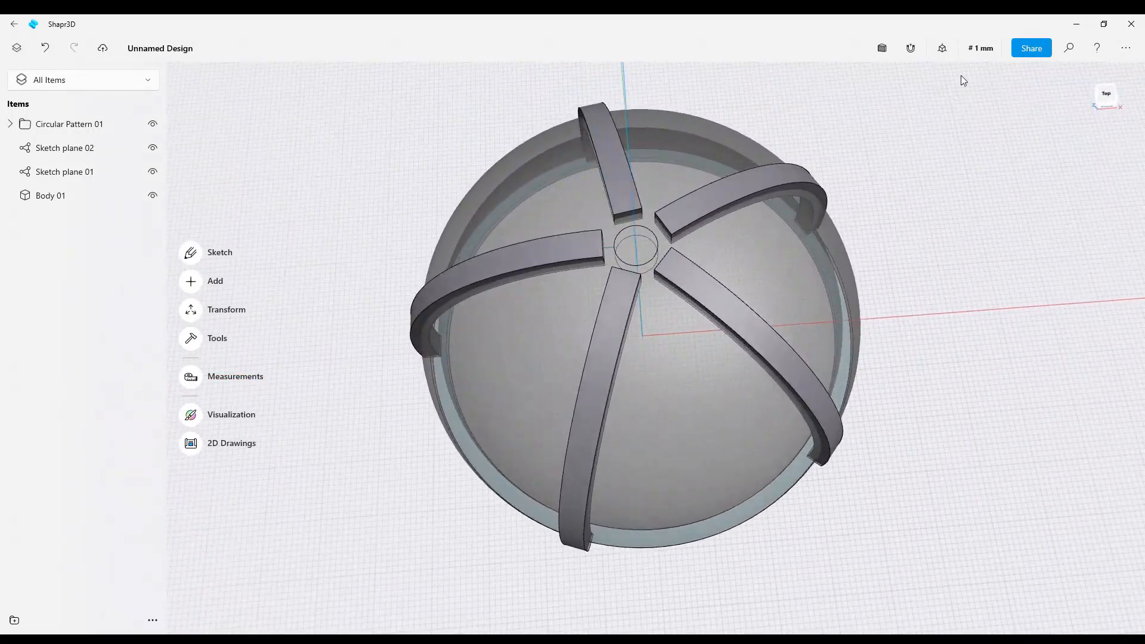
pyautogui.moveTo(1001, 140); pyautogui.dragTo(954, 212, button='right')
pyautogui.click(191, 255)
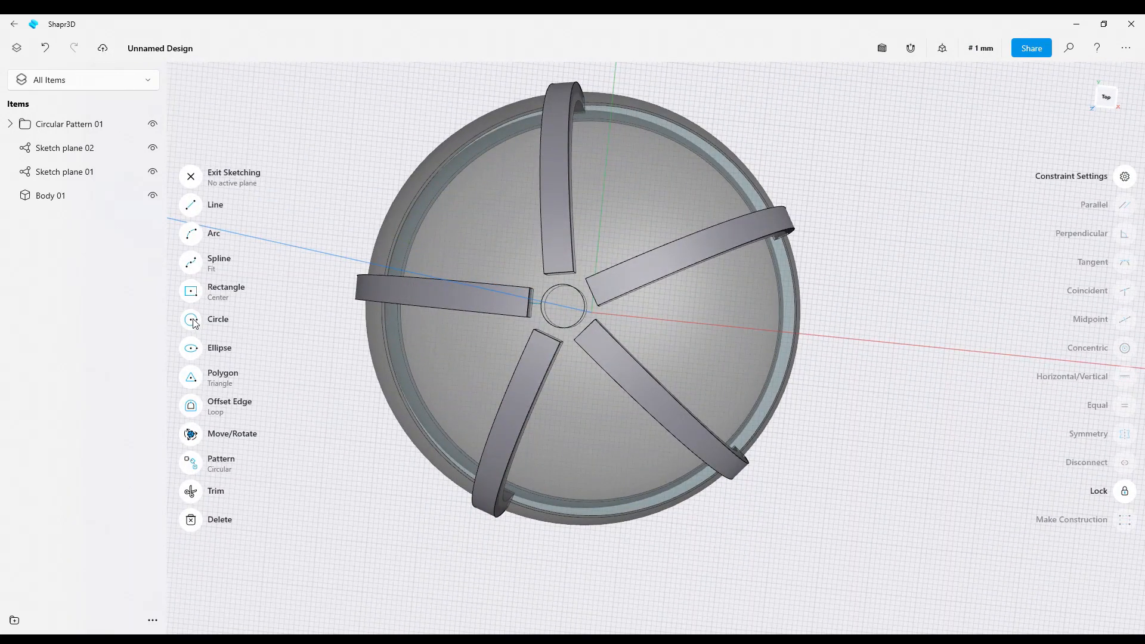
pyautogui.click(192, 321)
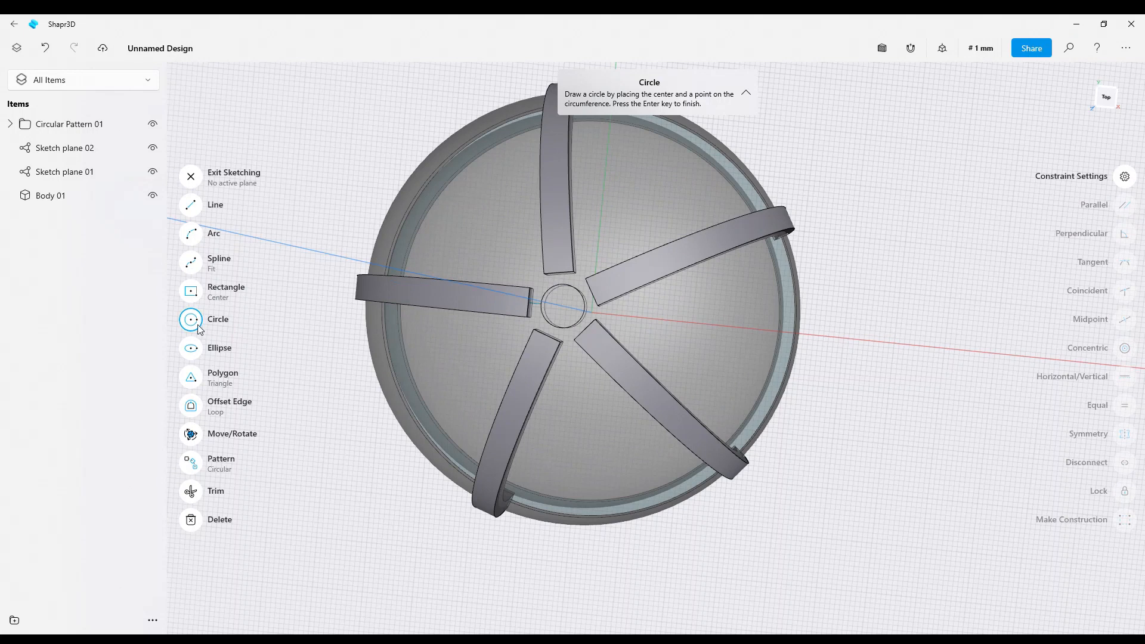
pyautogui.click(563, 306)
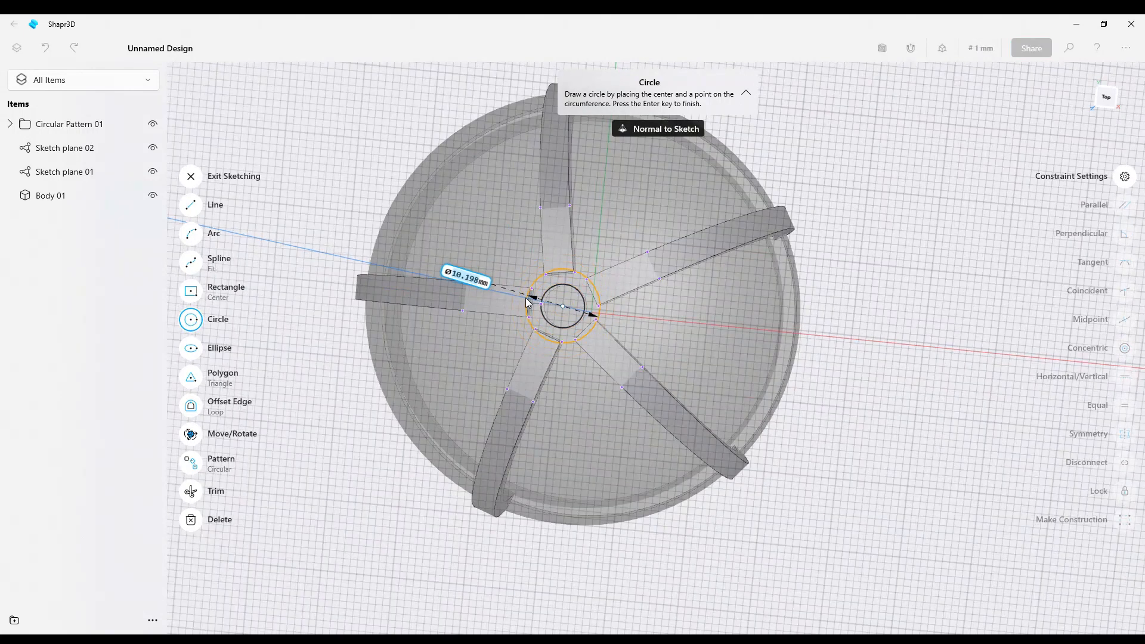
pyautogui.click(496, 304)
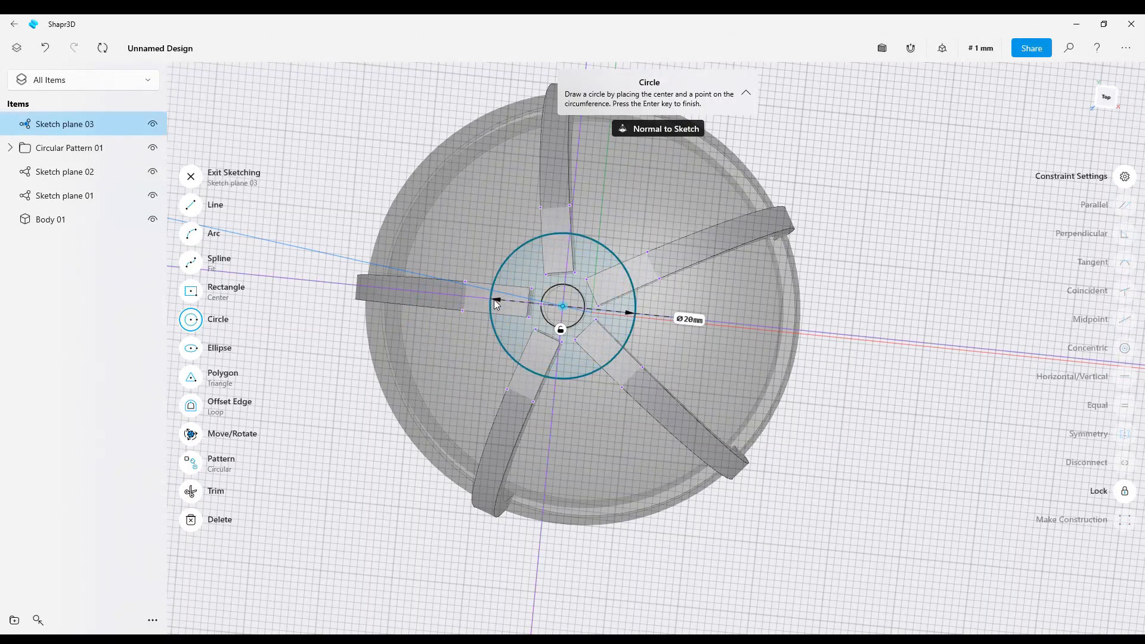
# Add a concentric 12 mm diameter circle inside the 20 mm circle and exit the sketch
pyautogui.click(562, 306)
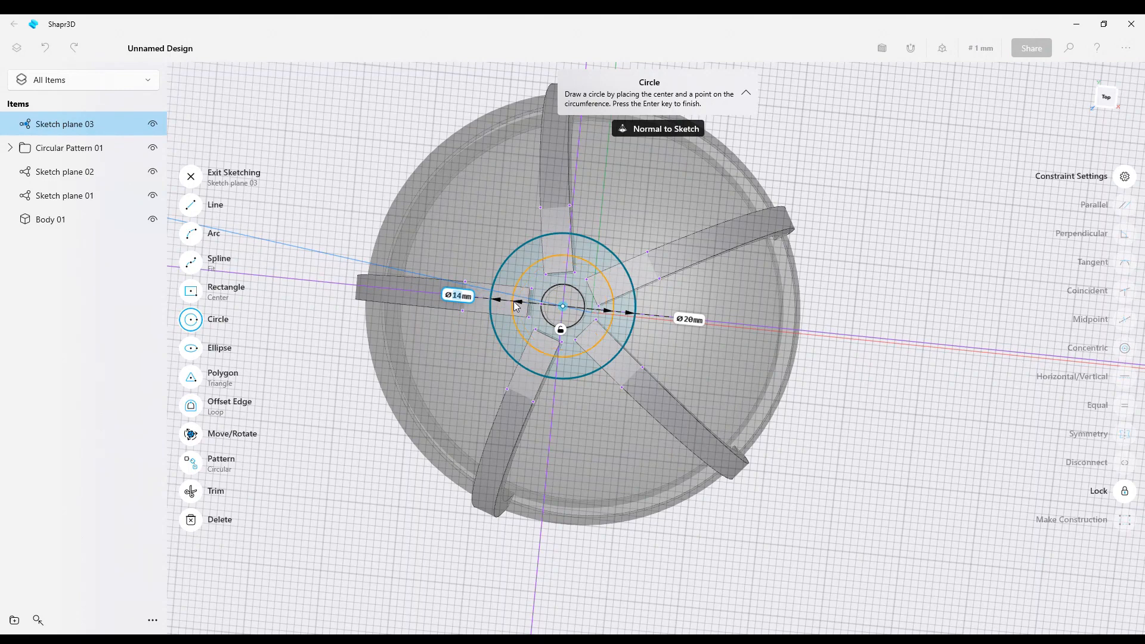
pyautogui.click(516, 301)
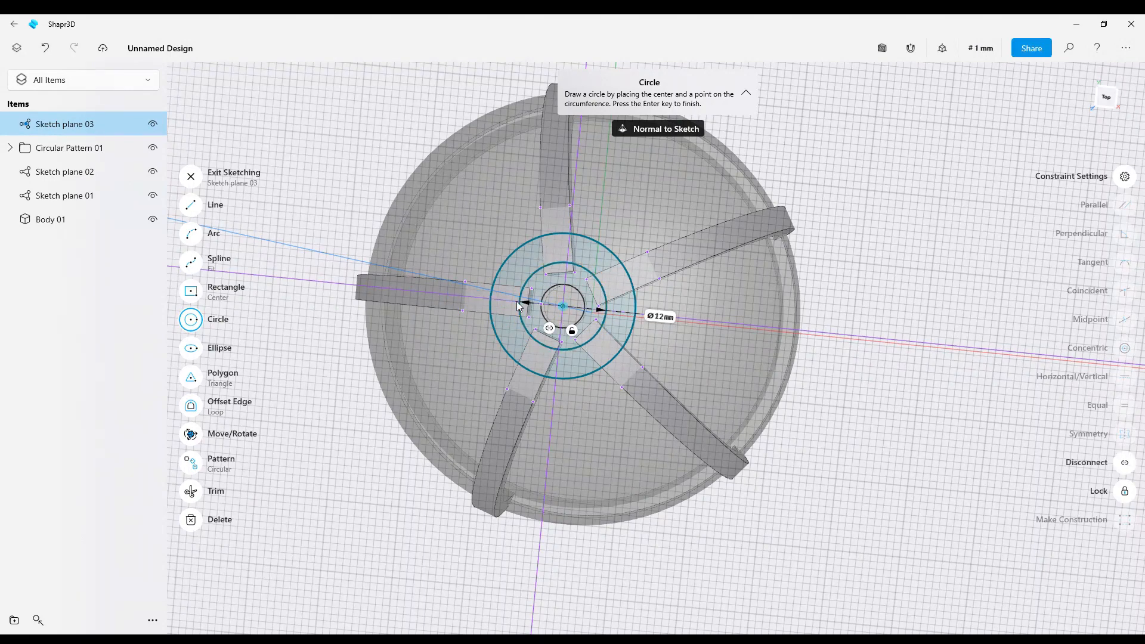
pyautogui.moveTo(538, 381); pyautogui.dragTo(631, 358, button='right')
pyautogui.scroll(2, 566, 370)
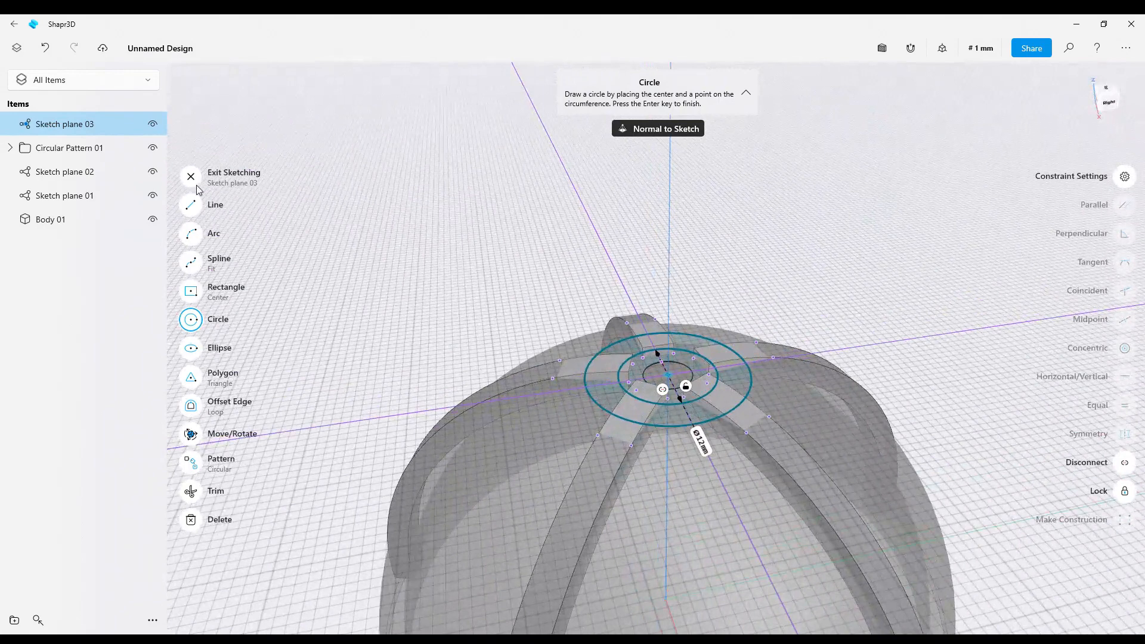
pyautogui.click(196, 176)
# Hide the circular pattern of ribs to expose the circle sketch at the dome's crown
pyautogui.scroll(2, 566, 341)
pyautogui.moveTo(566, 341); pyautogui.dragTo(395, 267, button='middle')
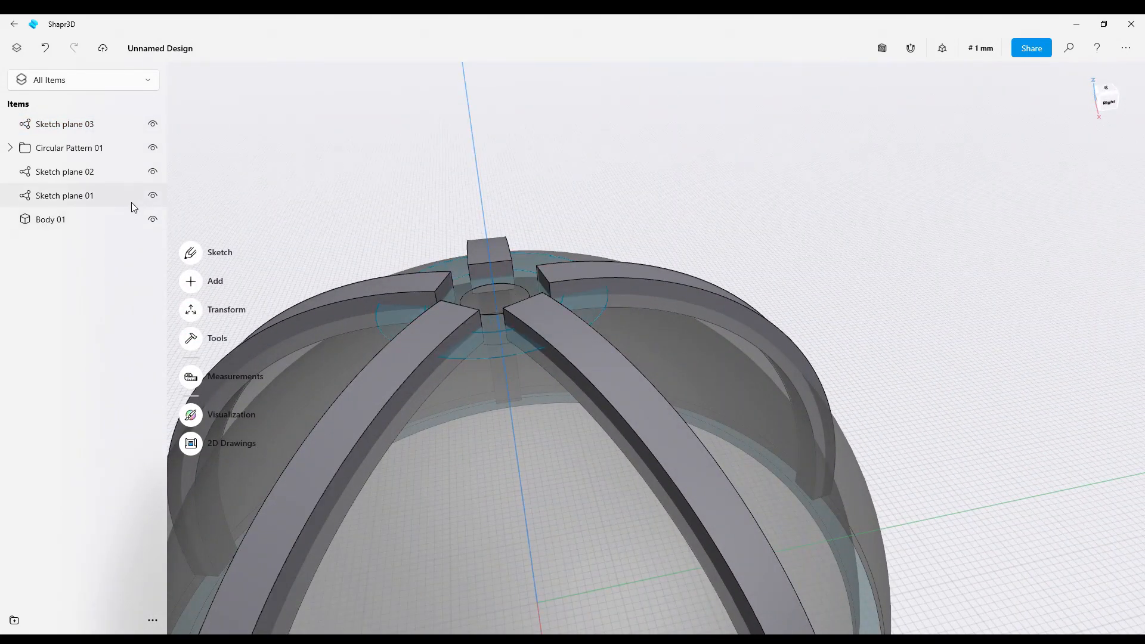
pyautogui.click(152, 149)
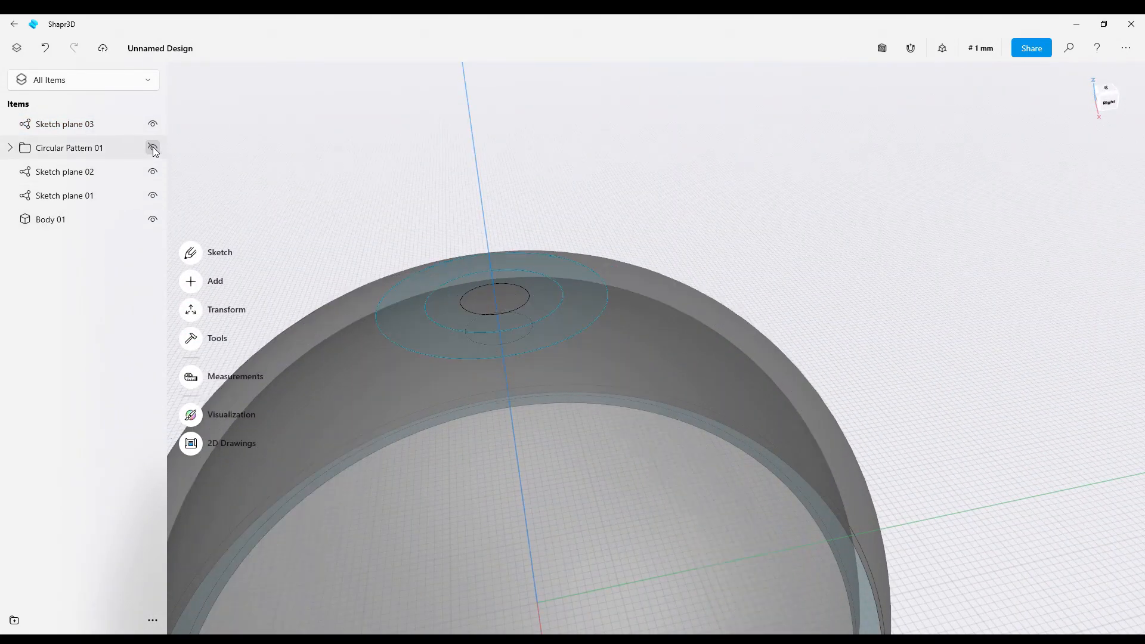
pyautogui.click(463, 321)
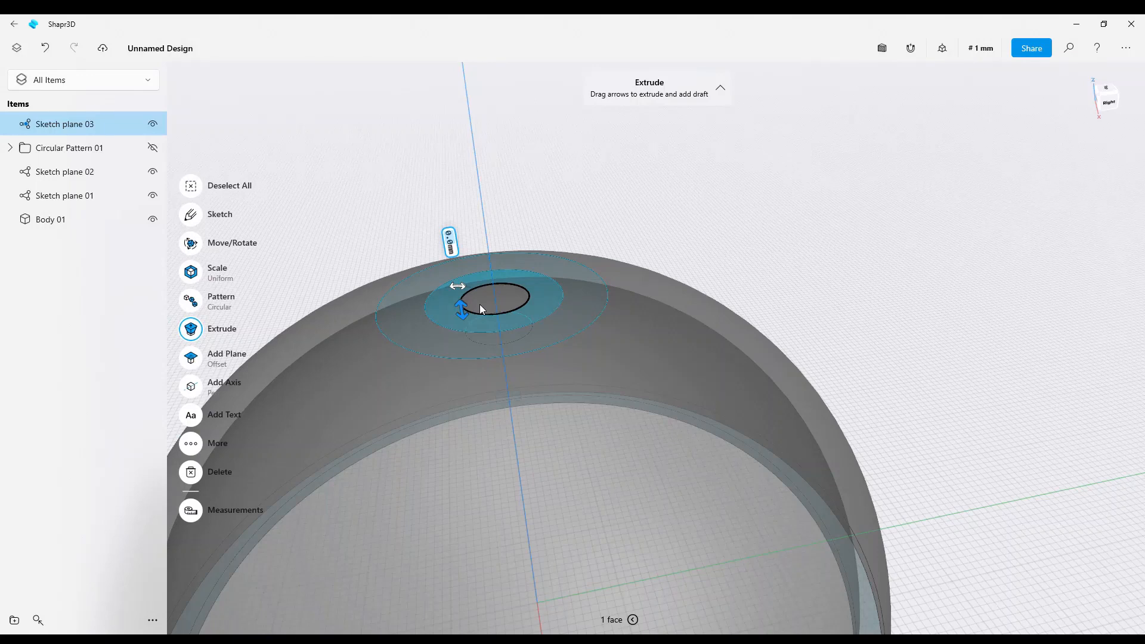
pyautogui.click(479, 304)
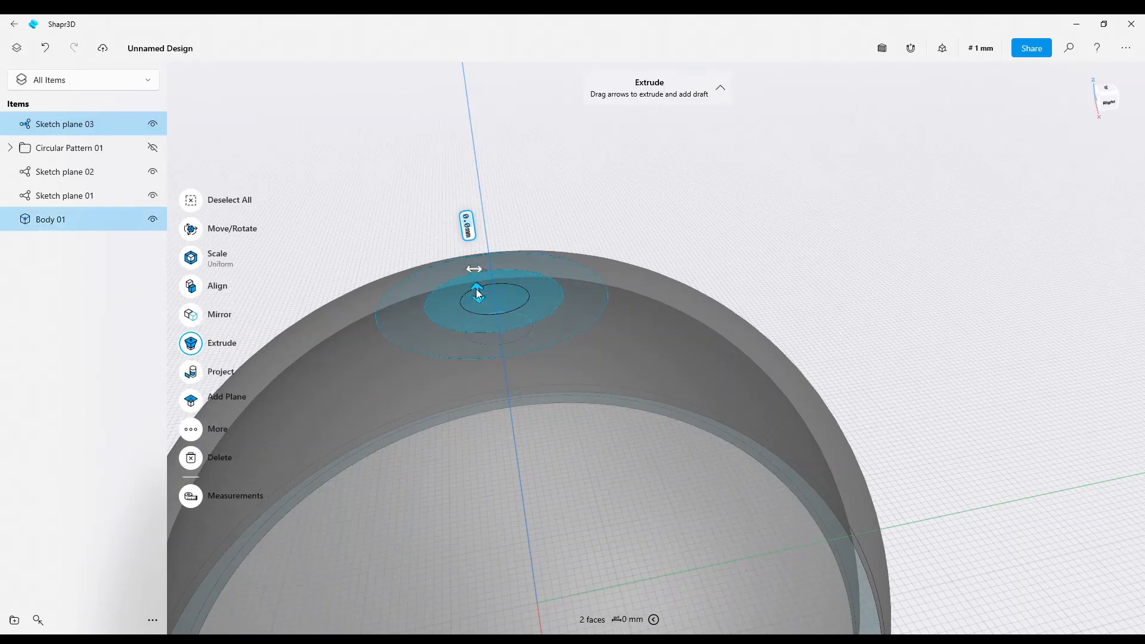
pyautogui.press('Escape')
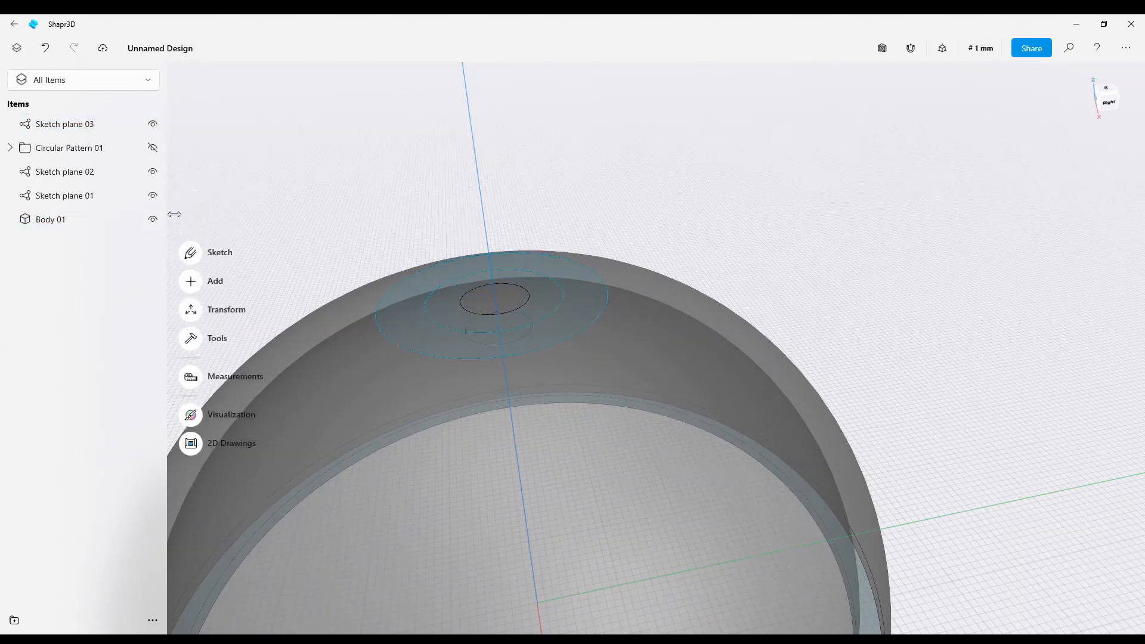
# Extrude the annular profile between the two crown circles upward about 1.7 mm as a separate body, with the ribs shown again
pyautogui.click(405, 321)
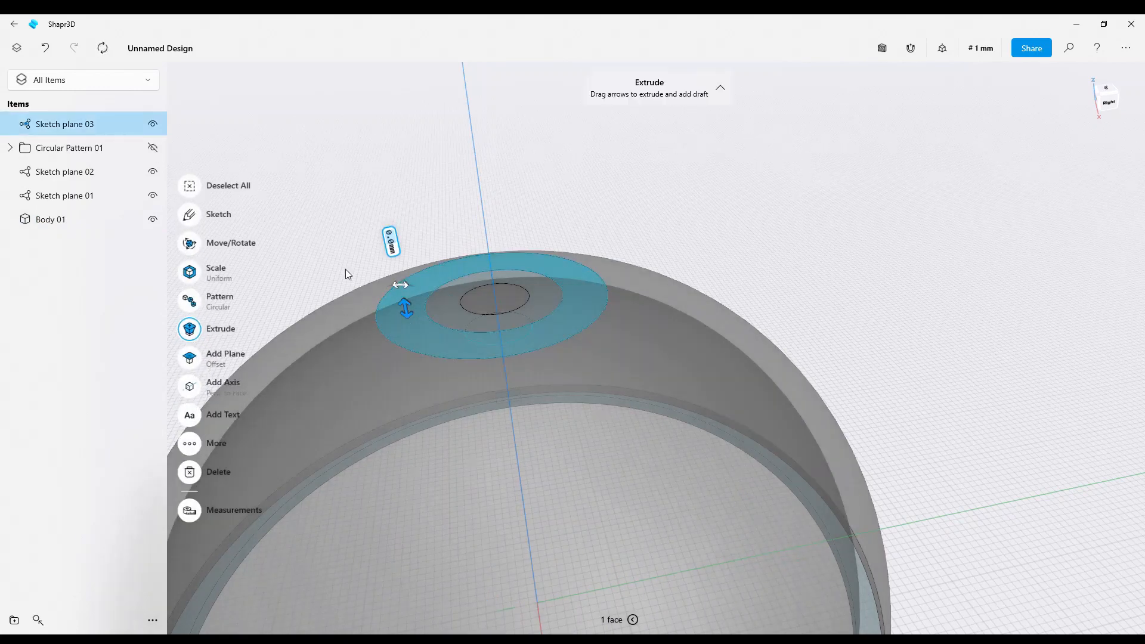
pyautogui.click(153, 147)
pyautogui.moveTo(408, 301); pyautogui.dragTo(409, 283)
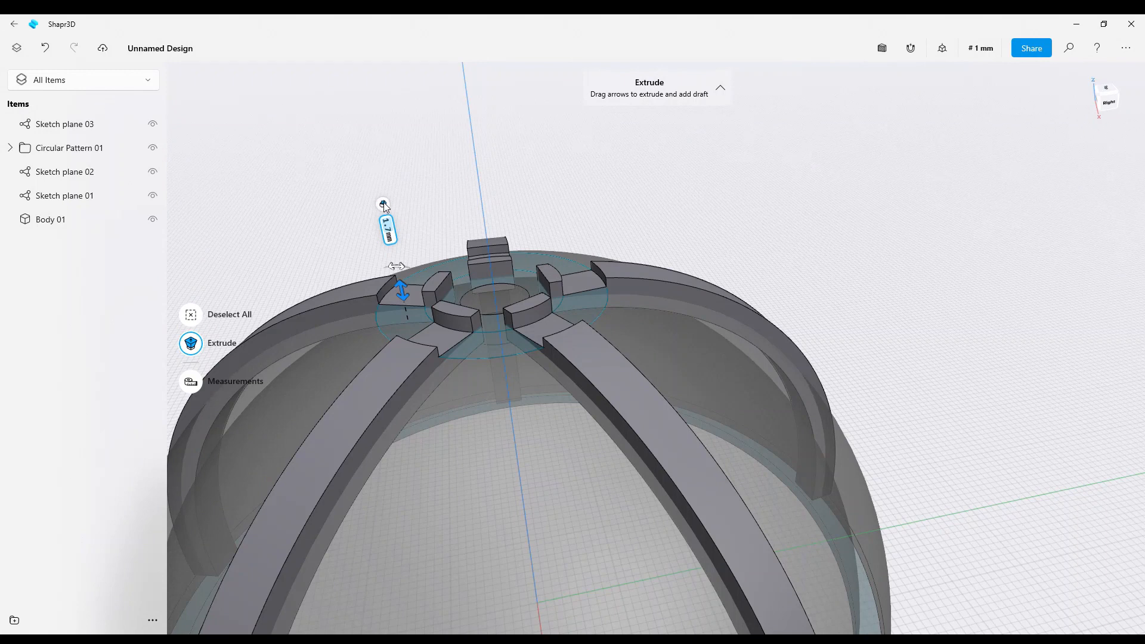
pyautogui.click(356, 185)
pyautogui.moveTo(481, 308)
pyautogui.mouseDown(button='right')
pyautogui.moveTo(449, 277)
pyautogui.moveTo(477, 299)
pyautogui.mouseUp(button='right')
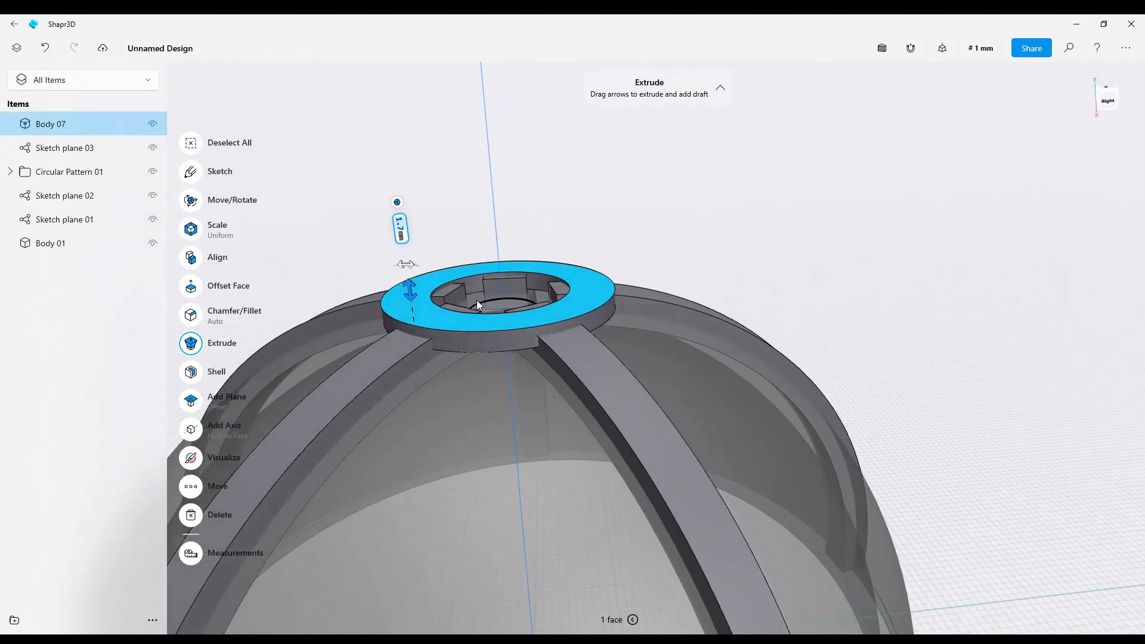
# Move the crown ring body down about 0.7 mm along the vertical axis
pyautogui.doubleClick(448, 324)
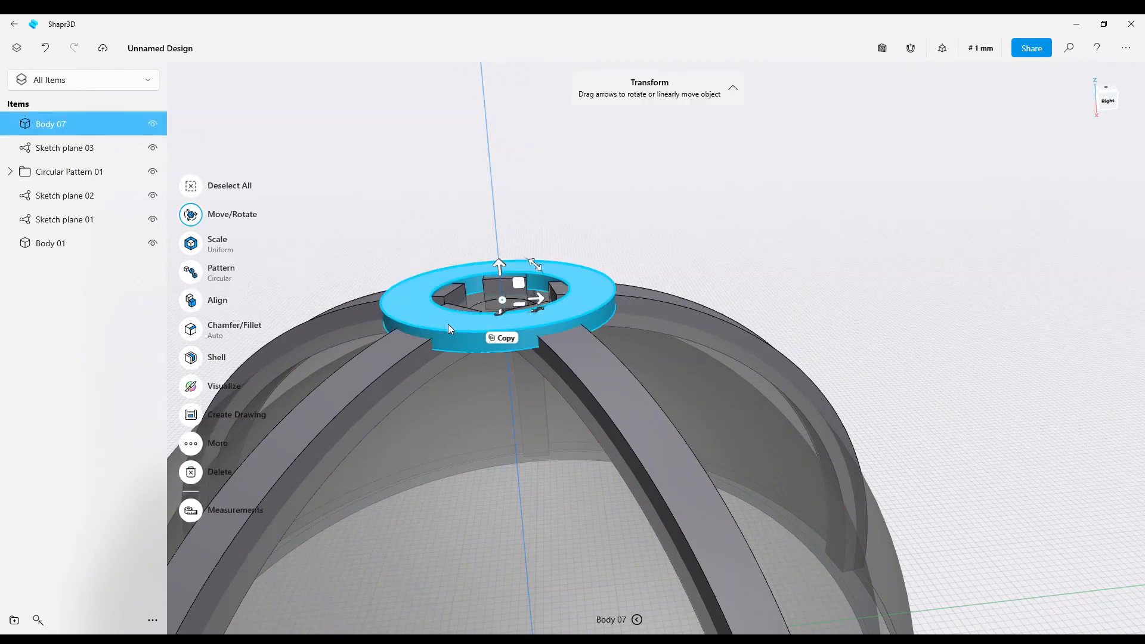
pyautogui.moveTo(500, 276); pyautogui.dragTo(499, 270)
pyautogui.moveTo(615, 236); pyautogui.dragTo(707, 231, button='right')
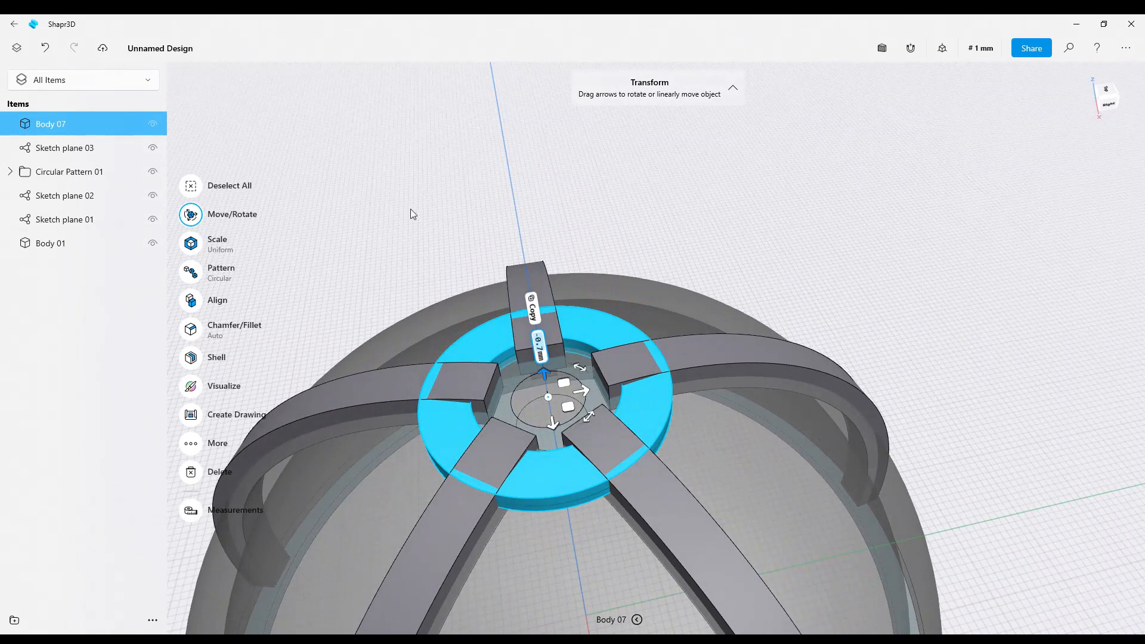
pyautogui.click(412, 289)
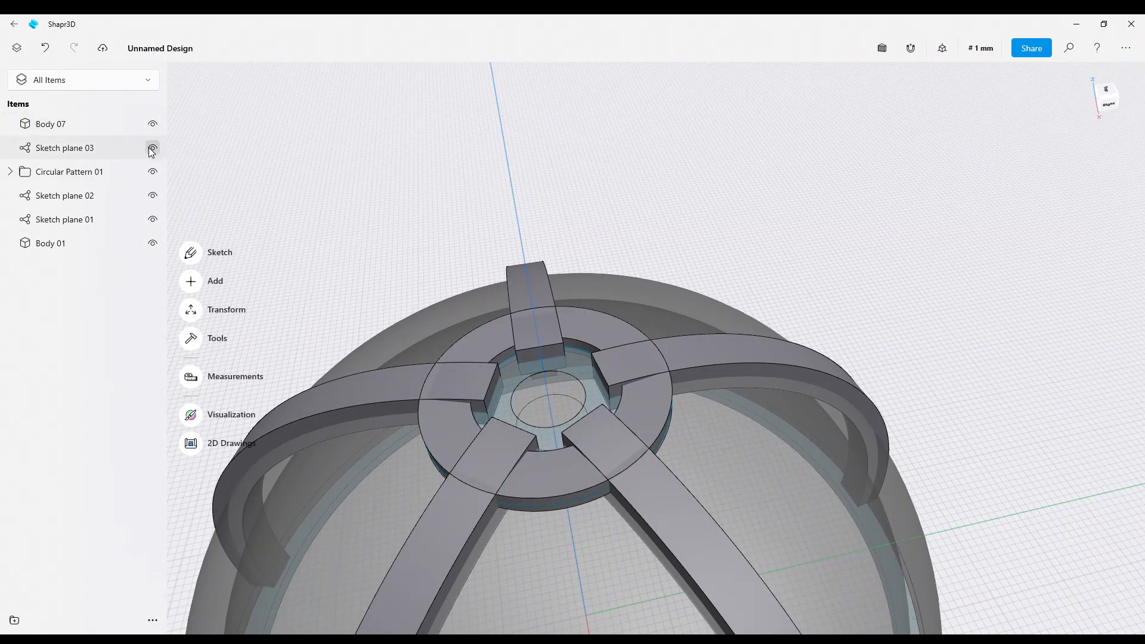
# Hide the ribs and extrude the 12 mm circular profile inside the ring upward into a cylinder joined to the dome
pyautogui.click(153, 171)
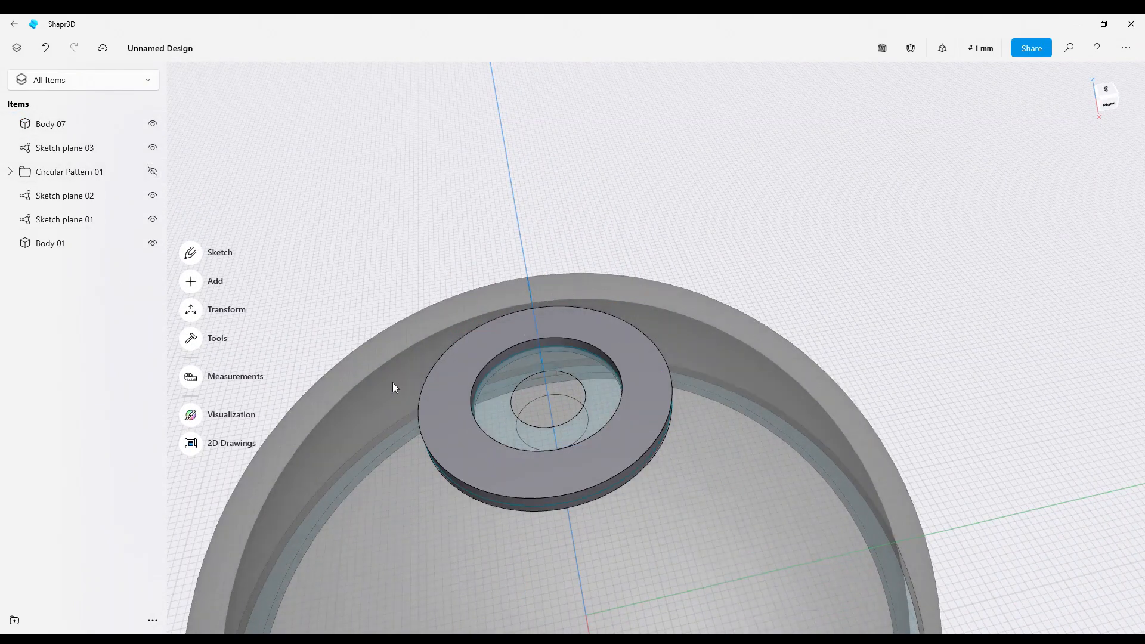
pyautogui.click(487, 413)
pyautogui.moveTo(488, 412); pyautogui.dragTo(494, 381, button='right')
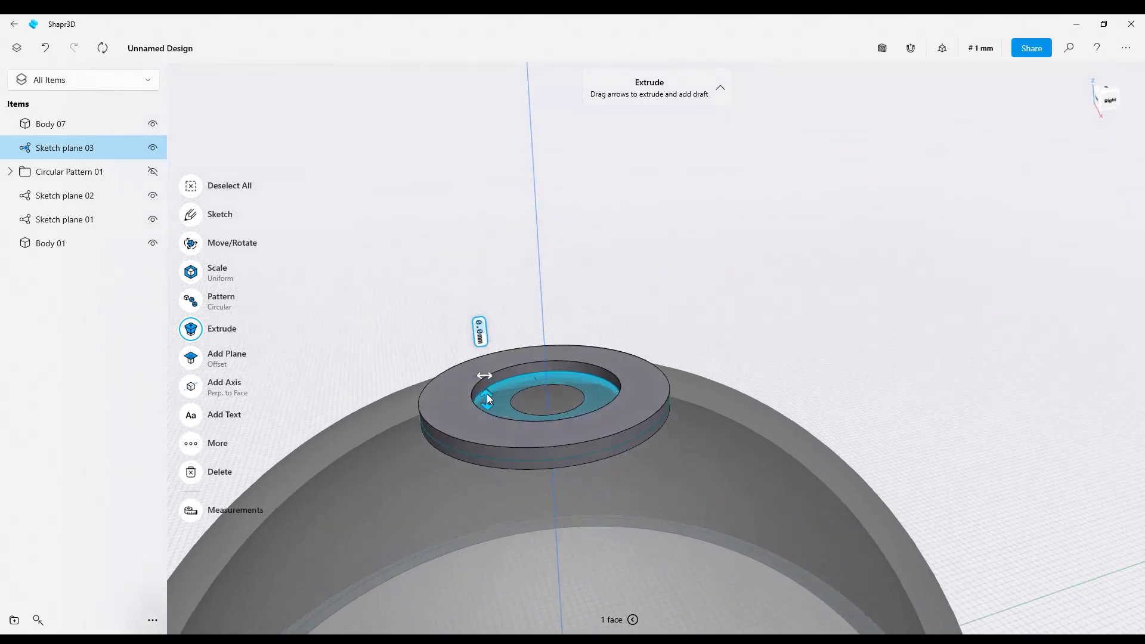
pyautogui.moveTo(487, 392); pyautogui.dragTo(513, 262)
pyautogui.click(536, 403)
# Fillet the top edge of the crown cylinder to a radius of at least 5.1 mm to shape a small dome
pyautogui.click(619, 278)
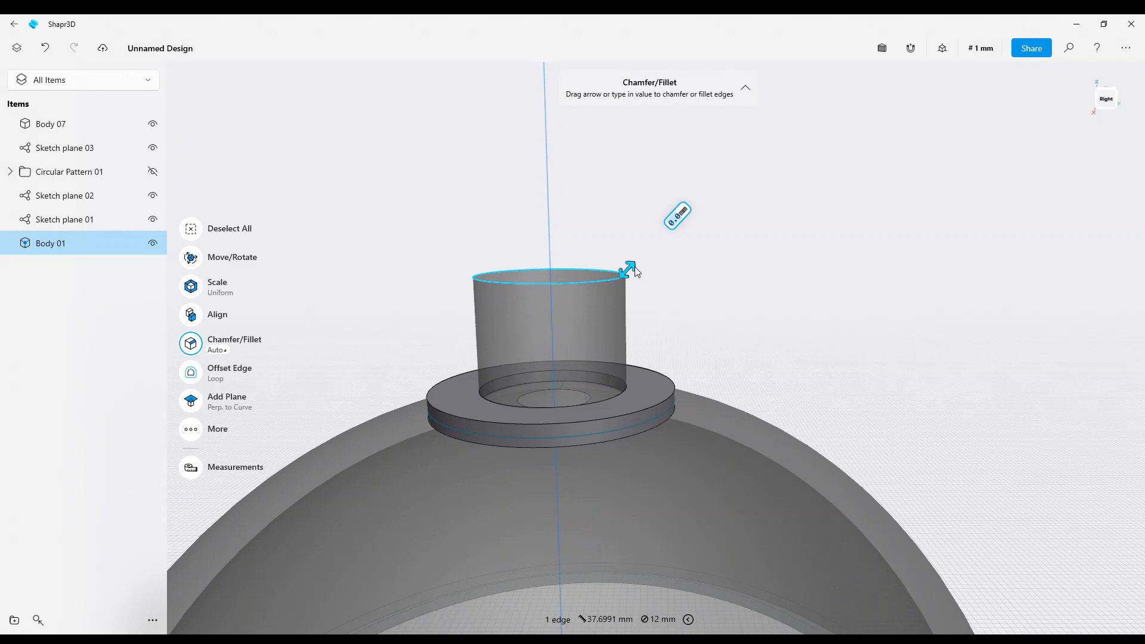
pyautogui.moveTo(631, 265); pyautogui.dragTo(694, 243)
pyautogui.moveTo(639, 238); pyautogui.dragTo(606, 293, button='right')
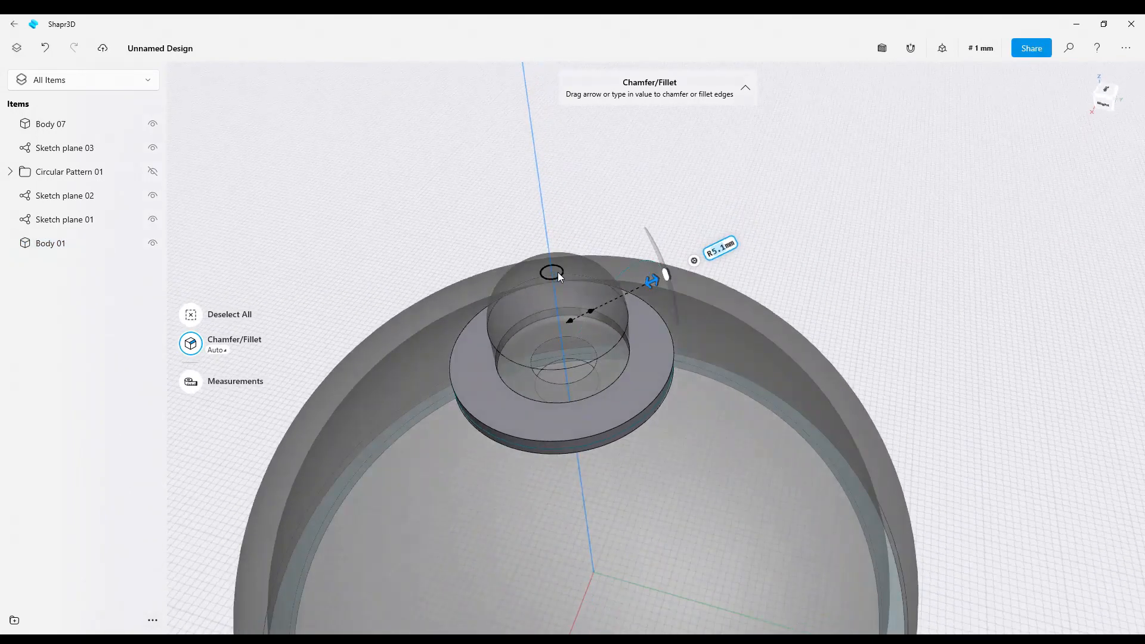
pyautogui.click(559, 273)
pyautogui.moveTo(559, 272); pyautogui.dragTo(574, 291)
pyautogui.click(735, 242)
pyautogui.moveTo(735, 242); pyautogui.dragTo(763, 194, button='right')
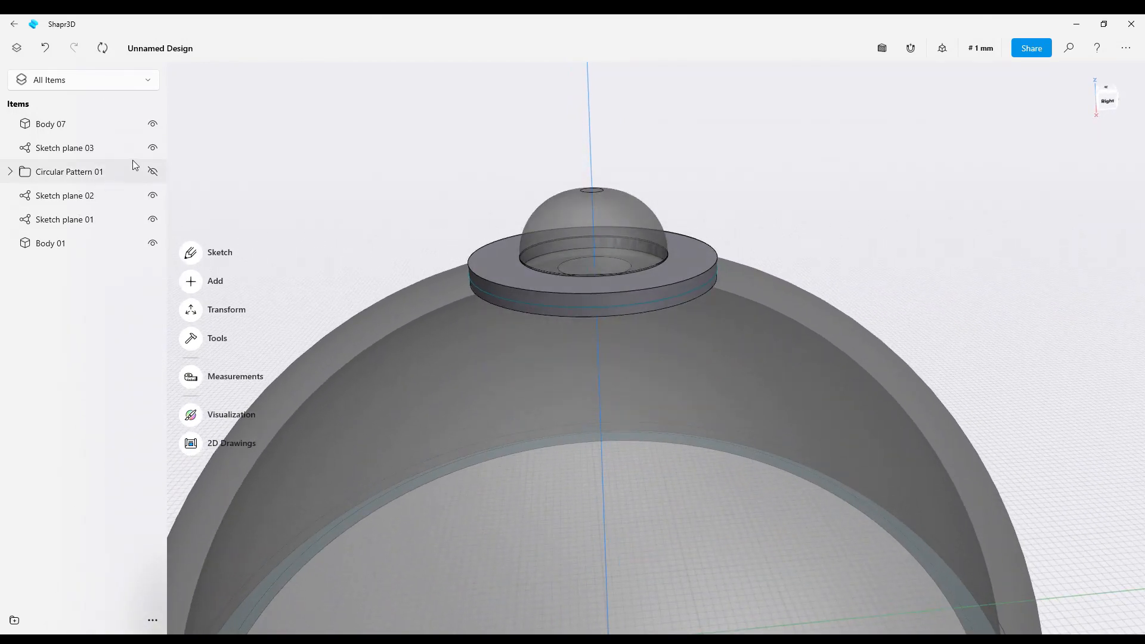
# Check the small dome together with the ribs, and undo its extrusion and fillet
pyautogui.click(152, 172)
pyautogui.moveTo(429, 206); pyautogui.dragTo(458, 242, button='right')
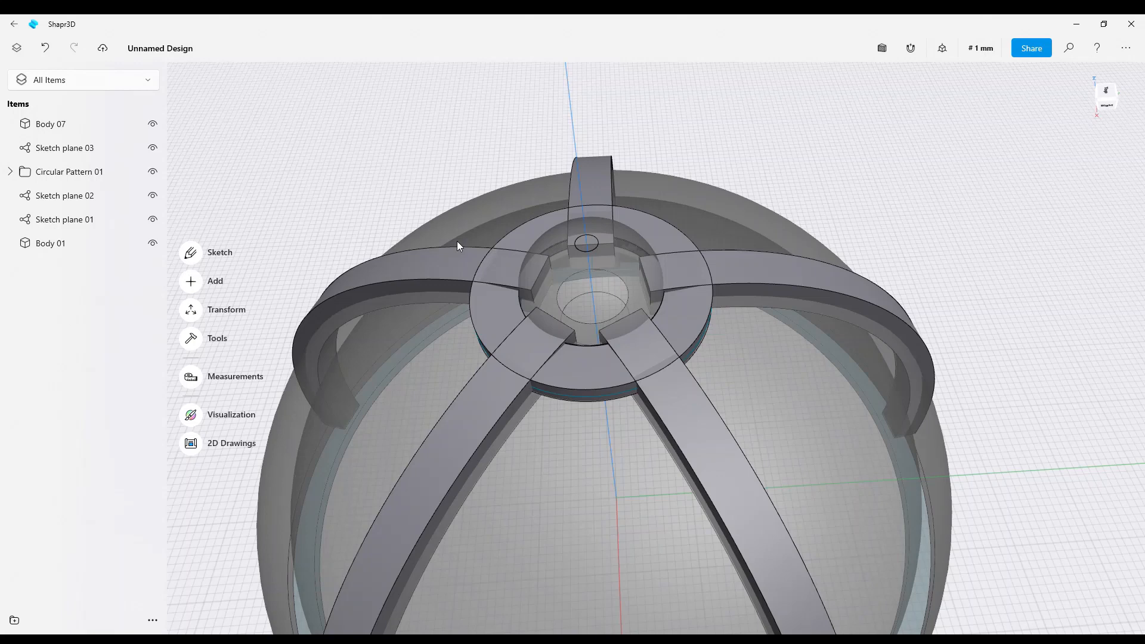
pyautogui.click(52, 54)
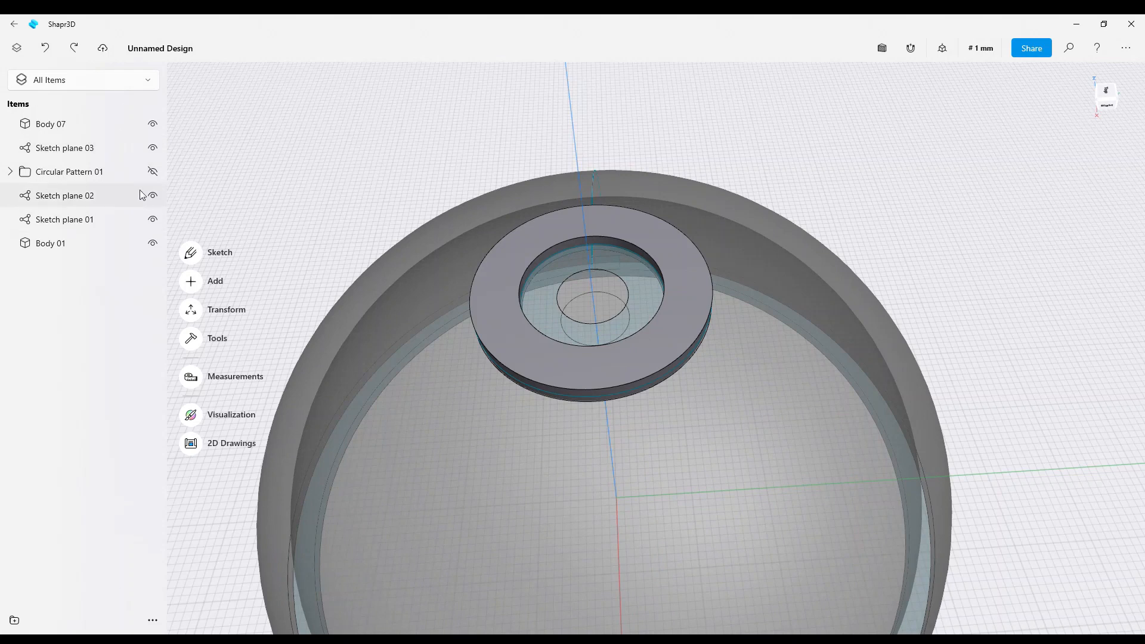
# Hide the main dome body and extrude the 12 mm circular profile inside the ring upward about 9.4 mm as a new body
pyautogui.click(152, 243)
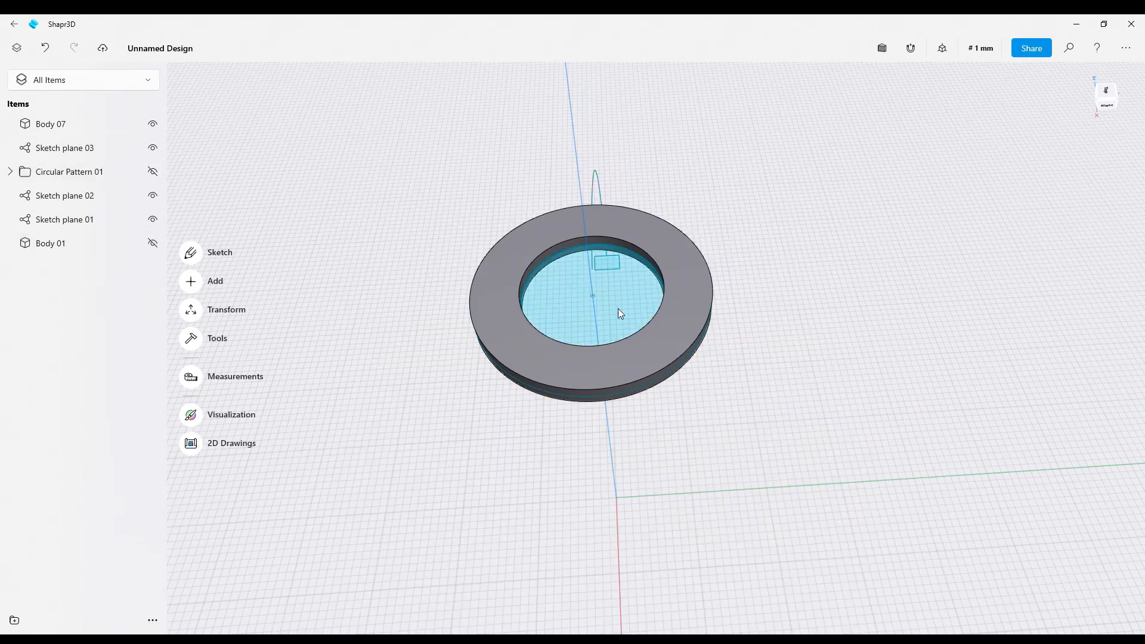
pyautogui.click(571, 316)
pyautogui.moveTo(554, 236); pyautogui.dragTo(548, 219)
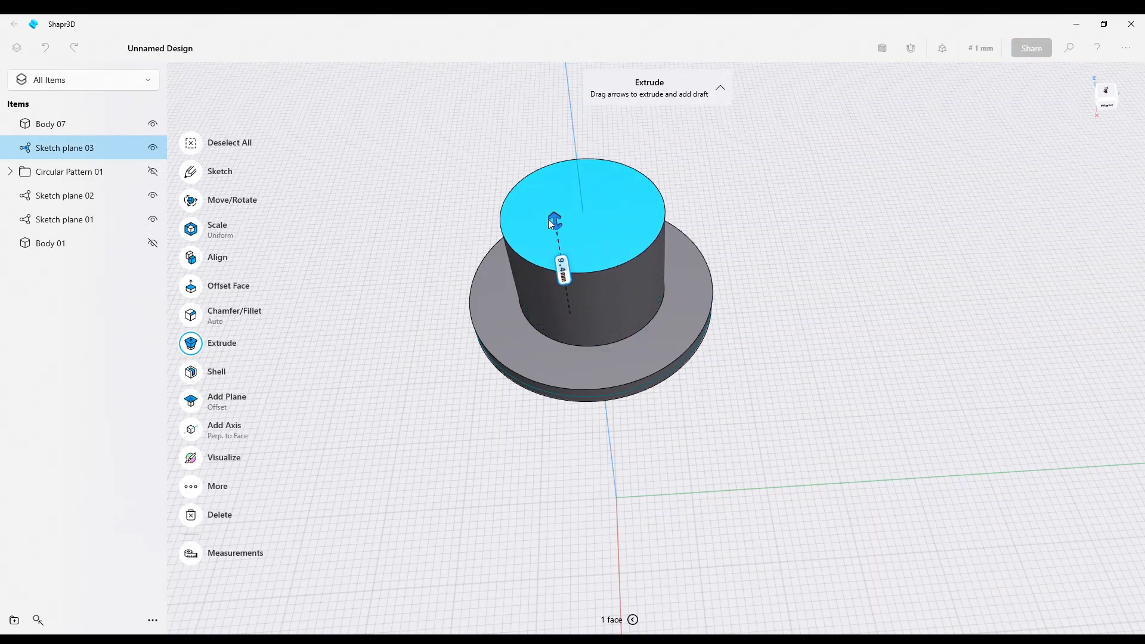
pyautogui.moveTo(873, 270); pyautogui.dragTo(878, 244, button='right')
pyautogui.moveTo(878, 243); pyautogui.dragTo(842, 315, button='middle')
pyautogui.moveTo(843, 315); pyautogui.dragTo(802, 284, button='right')
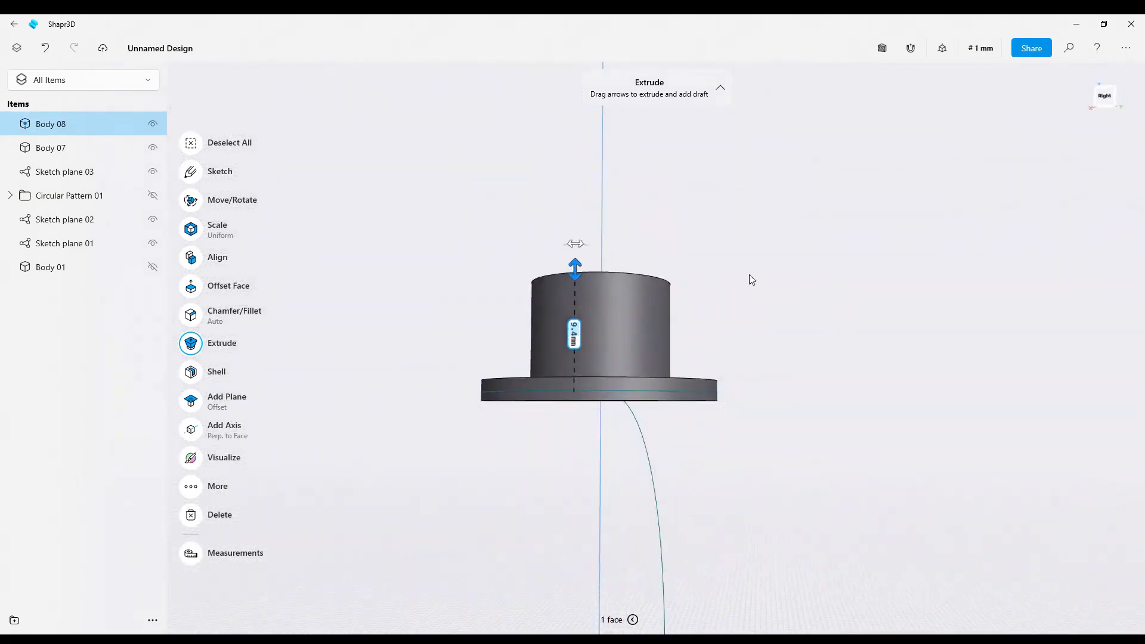
# Fillet the top edge of the new cylinder until it forms a nearly hemispherical cap
pyautogui.click(713, 249)
pyautogui.moveTo(713, 250); pyautogui.dragTo(686, 281, button='right')
pyautogui.click(666, 290)
pyautogui.moveTo(680, 278); pyautogui.dragTo(742, 247)
pyautogui.click(832, 288)
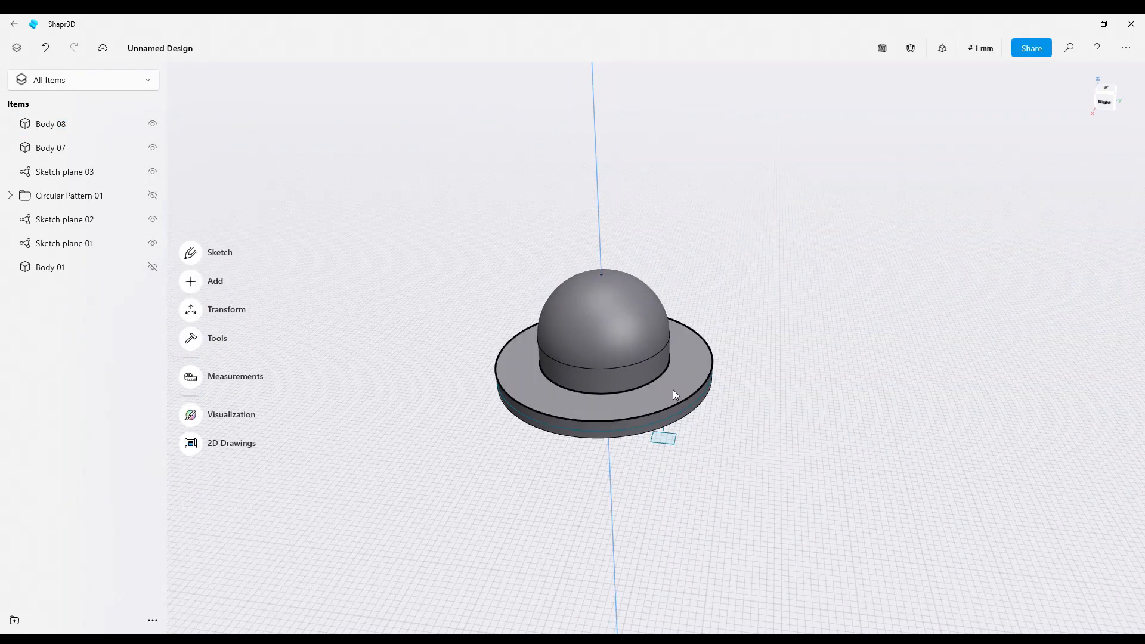
# Move the domed cap down about 3.4 mm along the vertical axis into the ring
pyautogui.moveTo(672, 393); pyautogui.dragTo(734, 309, button='right')
pyautogui.click(634, 365)
pyautogui.moveTo(635, 363); pyautogui.dragTo(612, 393, button='right')
pyautogui.moveTo(612, 373)
pyautogui.mouseDown()
pyautogui.moveTo(607, 328)
pyautogui.moveTo(612, 354)
pyautogui.mouseUp()
pyautogui.doubleClick(646, 300)
pyautogui.moveTo(759, 258); pyautogui.dragTo(800, 294, button='right')
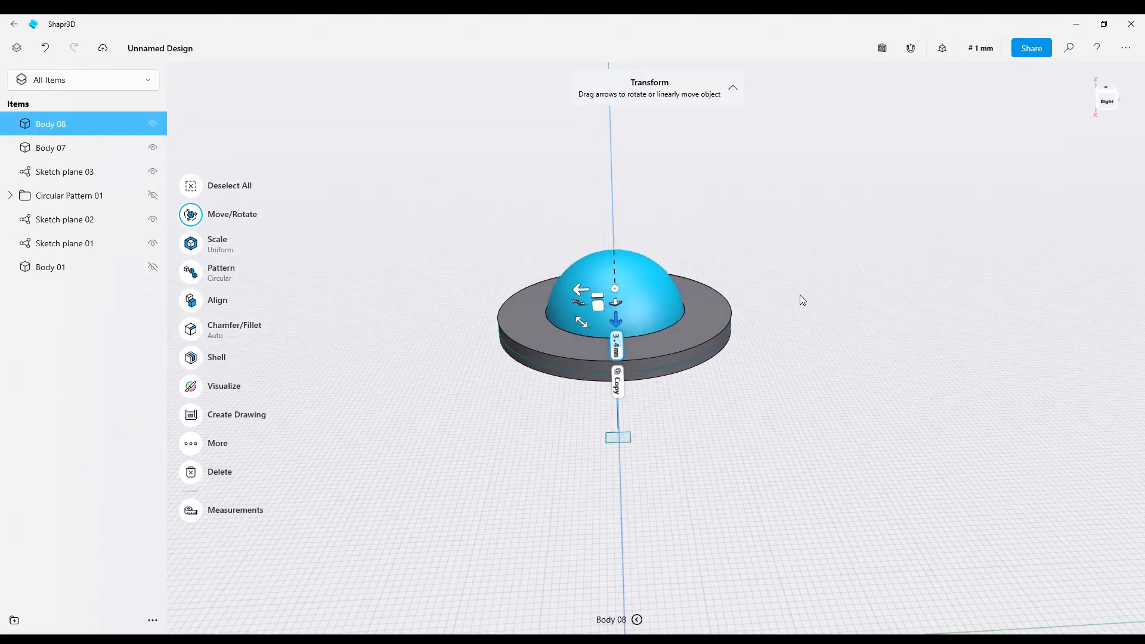
pyautogui.click(800, 294)
# Show the circular pattern of ribs again around the ring and domed cap
pyautogui.click(152, 197)
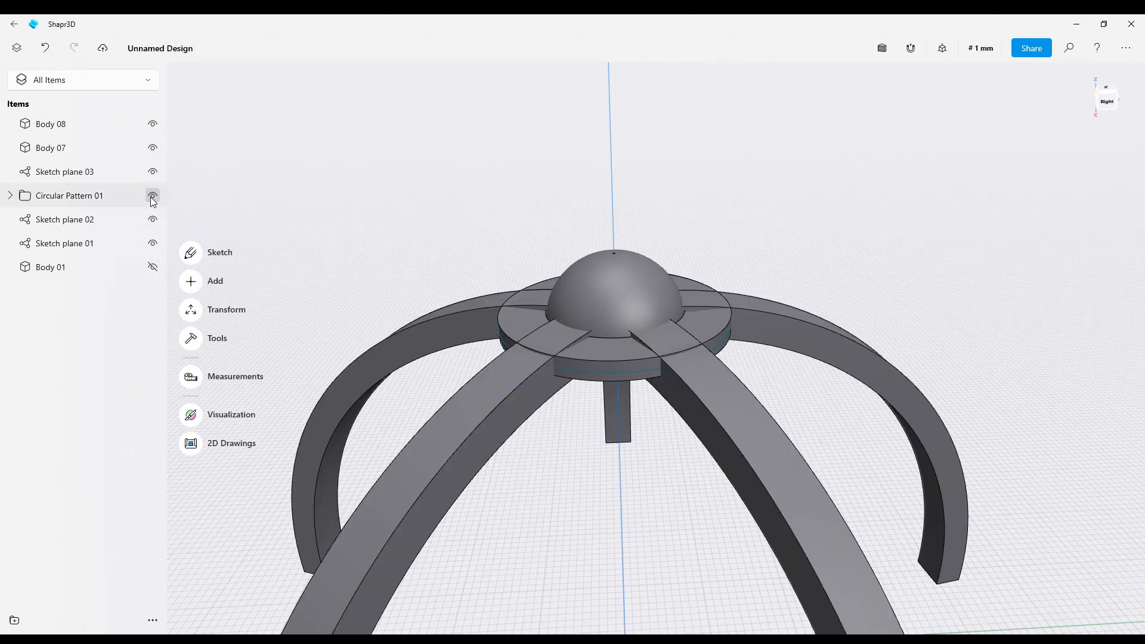
pyautogui.scroll(4, 637, 441)
pyautogui.moveTo(610, 446); pyautogui.dragTo(607, 409, button='middle')
pyautogui.scroll(2, 531, 400)
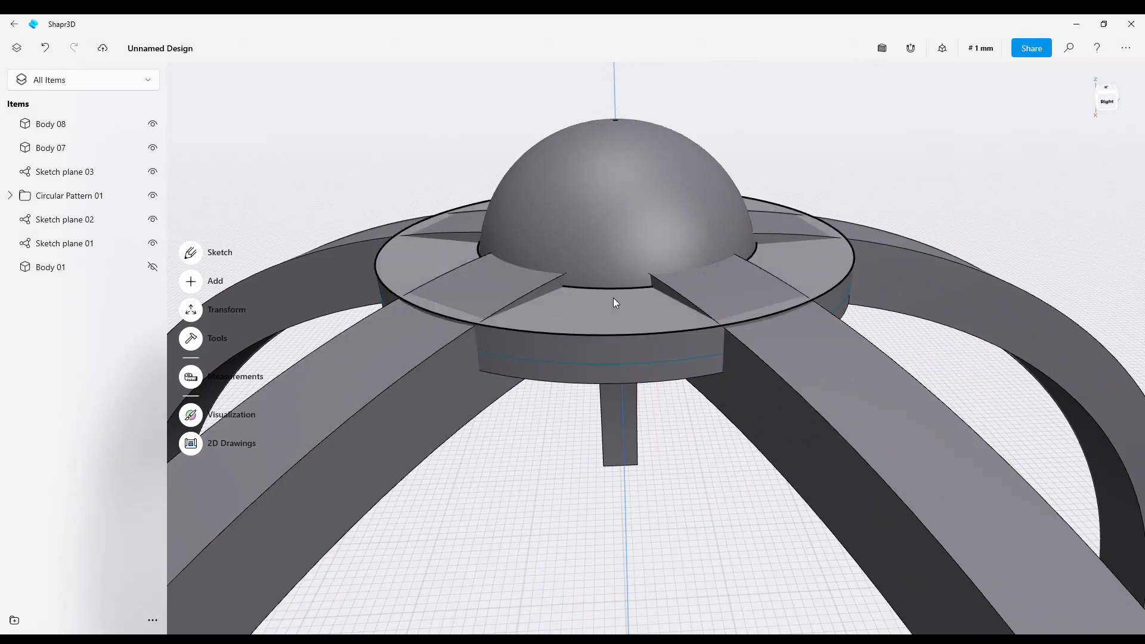
pyautogui.moveTo(546, 305); pyautogui.dragTo(653, 255, button='middle')
pyautogui.scroll(-3, 603, 238)
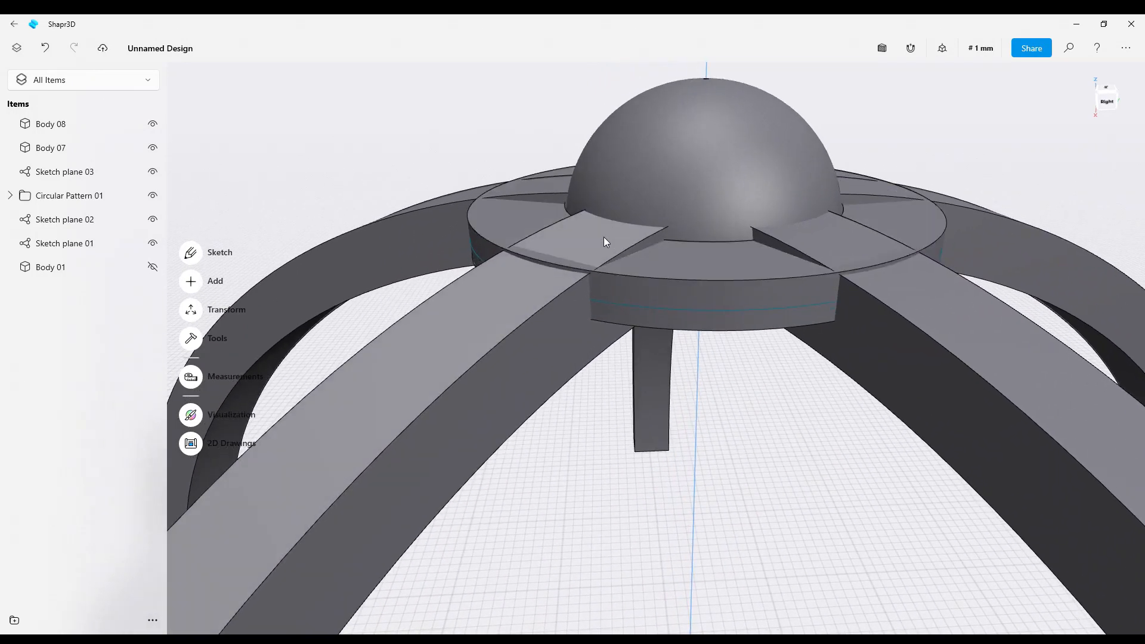
# Offset the outer curved faces of all five ribs inward until they sit below the ring's top face
pyautogui.click(603, 237)
pyautogui.scroll(-2, 597, 256)
pyautogui.moveTo(605, 314); pyautogui.dragTo(604, 339, button='right')
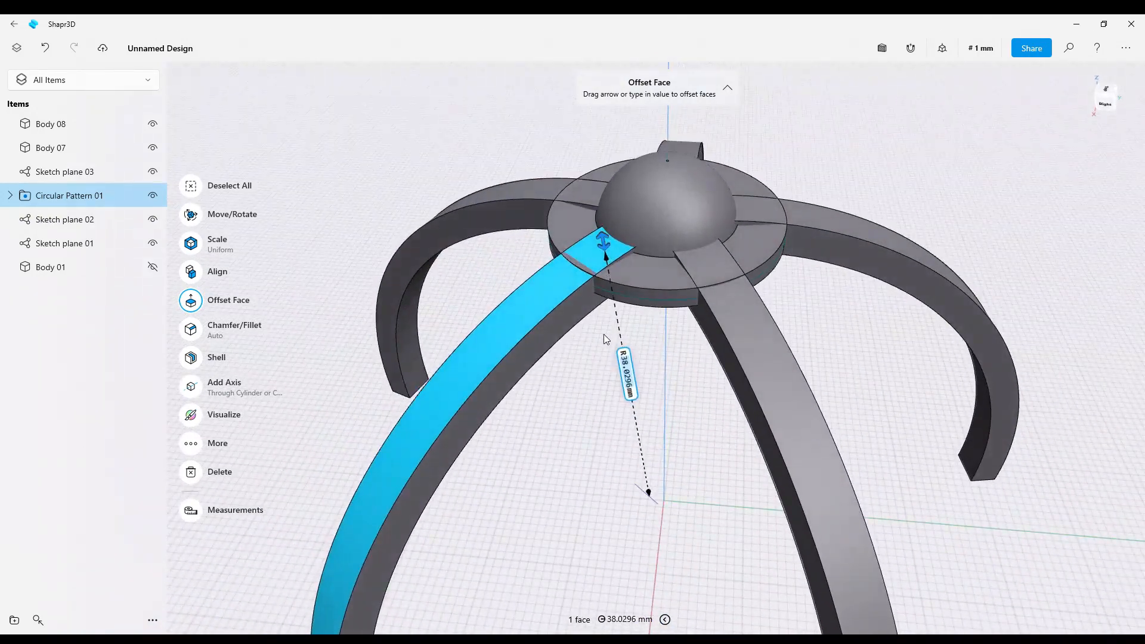
pyautogui.click(742, 298)
pyautogui.click(754, 210)
pyautogui.moveTo(735, 181); pyautogui.dragTo(722, 213, button='right')
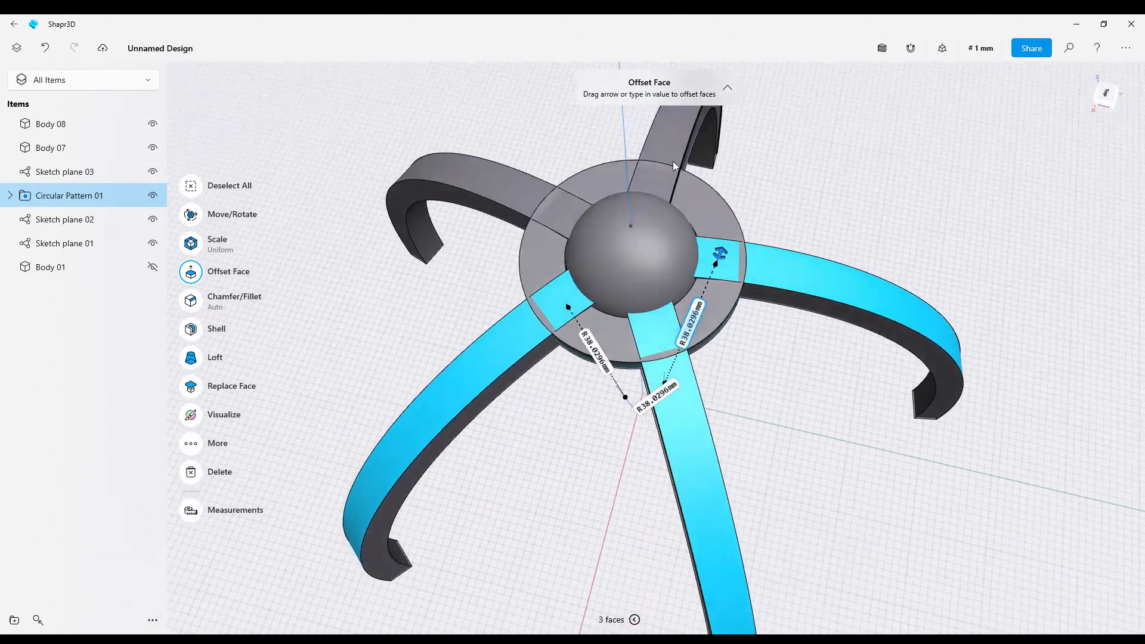
pyautogui.click(666, 153)
pyautogui.click(499, 201)
pyautogui.moveTo(519, 266); pyautogui.dragTo(523, 229, button='right')
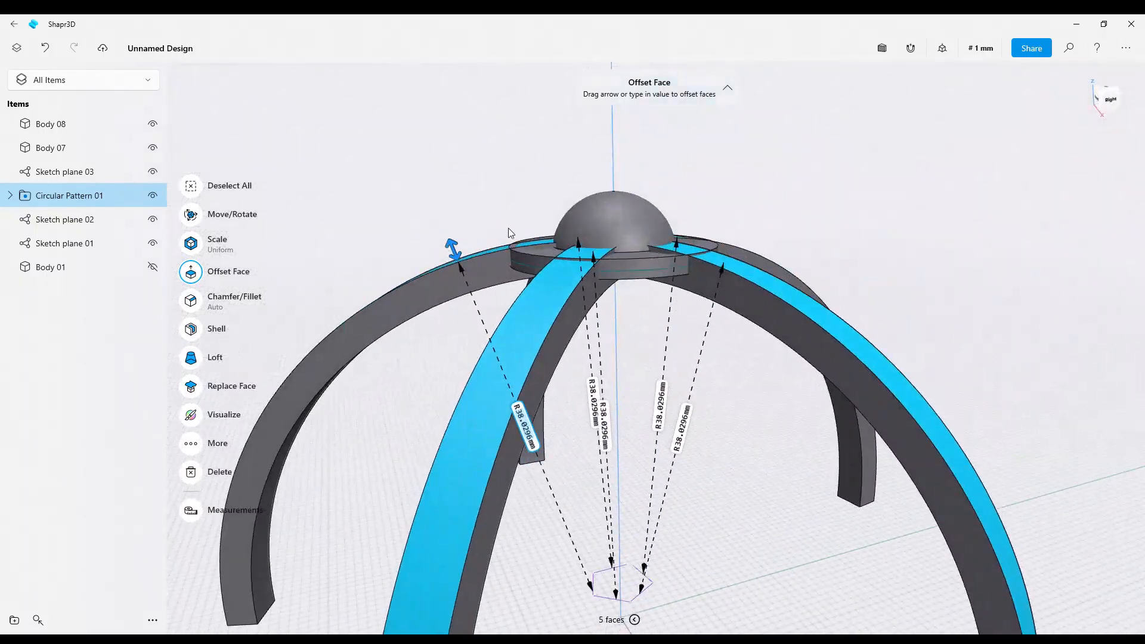
pyautogui.moveTo(450, 242); pyautogui.dragTo(460, 249)
pyautogui.click(800, 232)
# Offset the ring's underside downward to make the ring about 3 mm thick
pyautogui.moveTo(799, 232); pyautogui.dragTo(589, 292, button='right')
pyautogui.click(590, 237)
pyautogui.click(589, 254)
pyautogui.moveTo(588, 263); pyautogui.dragTo(592, 289)
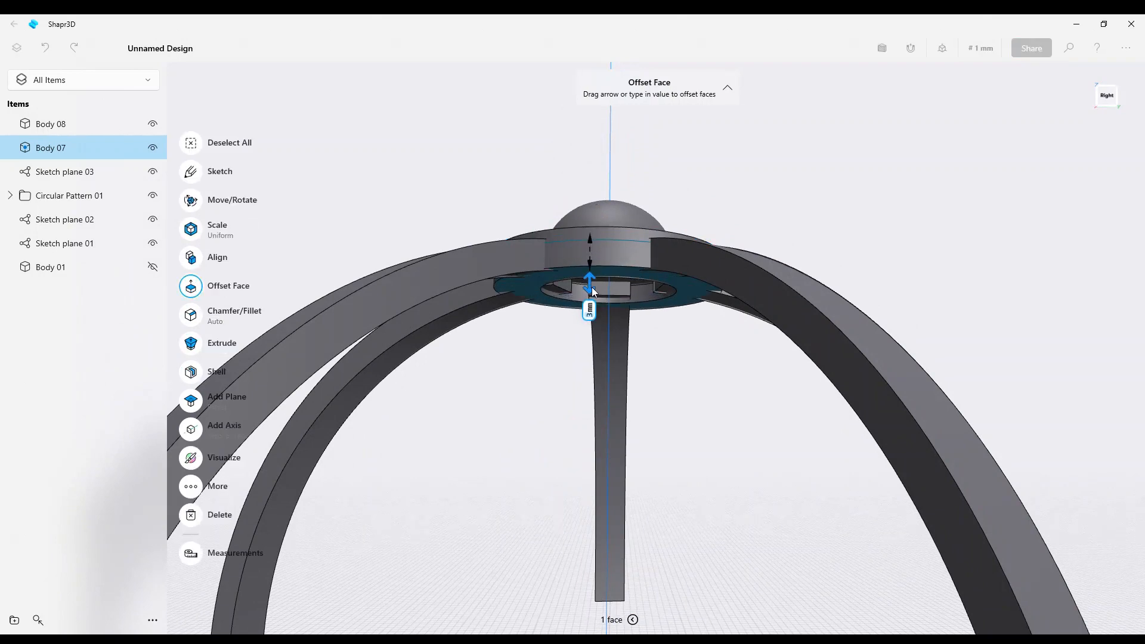
pyautogui.click(775, 213)
pyautogui.moveTo(775, 213)
pyautogui.mouseDown(button='right')
pyautogui.moveTo(654, 238)
pyautogui.moveTo(592, 271)
pyautogui.moveTo(600, 293)
pyautogui.mouseUp(button='right')
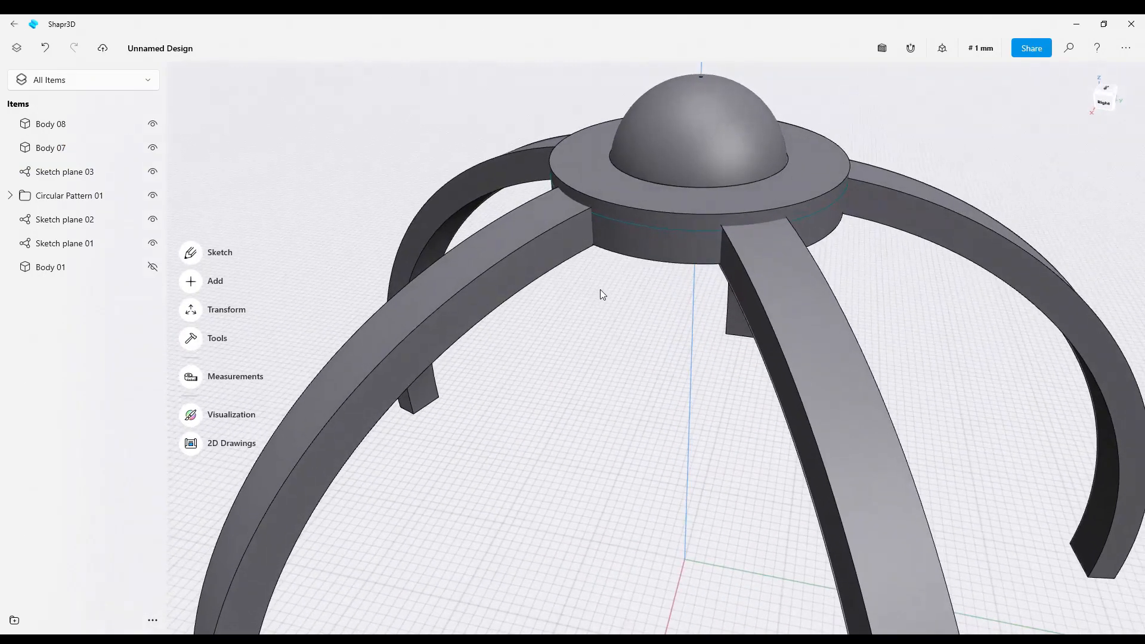
# Fillet the outer top edge of the crown ring with a small radius
pyautogui.click(650, 210)
pyautogui.moveTo(650, 210); pyautogui.dragTo(609, 203, button='right')
pyautogui.moveTo(628, 205); pyautogui.dragTo(613, 197)
pyautogui.click(520, 299)
pyautogui.moveTo(520, 299)
pyautogui.mouseDown(button='right')
pyautogui.moveTo(542, 326)
pyautogui.moveTo(519, 346)
pyautogui.moveTo(628, 335)
pyautogui.moveTo(541, 356)
pyautogui.moveTo(579, 377)
pyautogui.moveTo(567, 399)
pyautogui.moveTo(545, 378)
pyautogui.moveTo(549, 433)
pyautogui.moveTo(557, 422)
pyautogui.mouseUp(button='right')
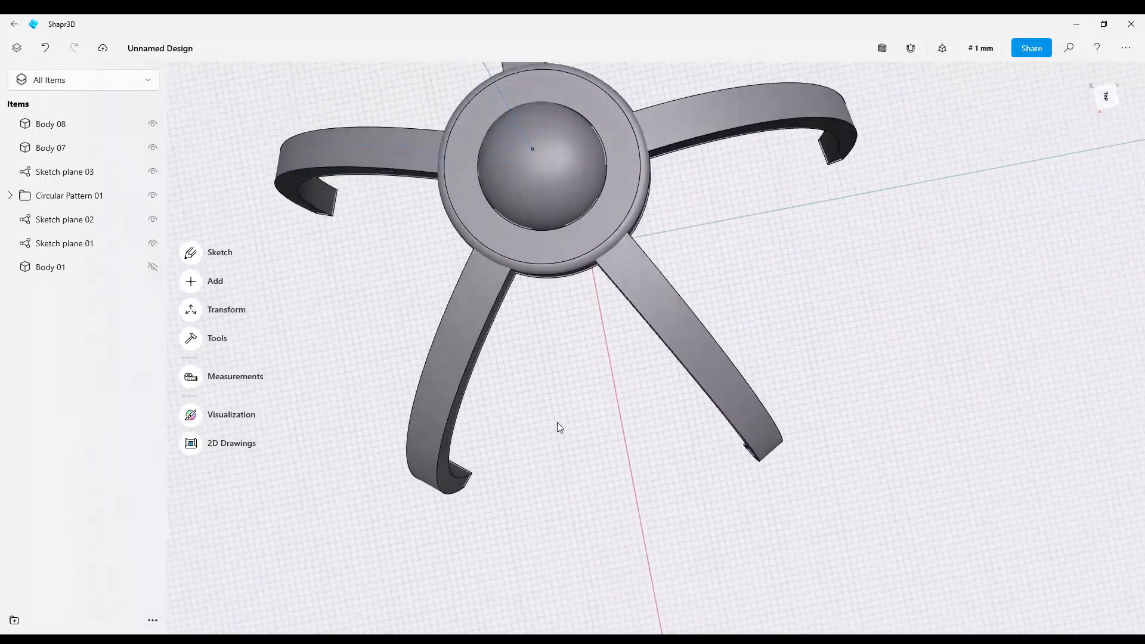
# Offset the curved surface of the domed cap slightly outward to close the gap to the ring
pyautogui.click(547, 208)
pyautogui.moveTo(547, 209); pyautogui.dragTo(622, 166, button='right')
pyautogui.moveTo(567, 202); pyautogui.dragTo(570, 195)
pyautogui.click(670, 330)
pyautogui.moveTo(670, 330)
pyautogui.mouseDown(button='right')
pyautogui.moveTo(648, 298)
pyautogui.moveTo(623, 290)
pyautogui.mouseUp(button='right')
pyautogui.moveTo(670, 367); pyautogui.dragTo(506, 452, button='right')
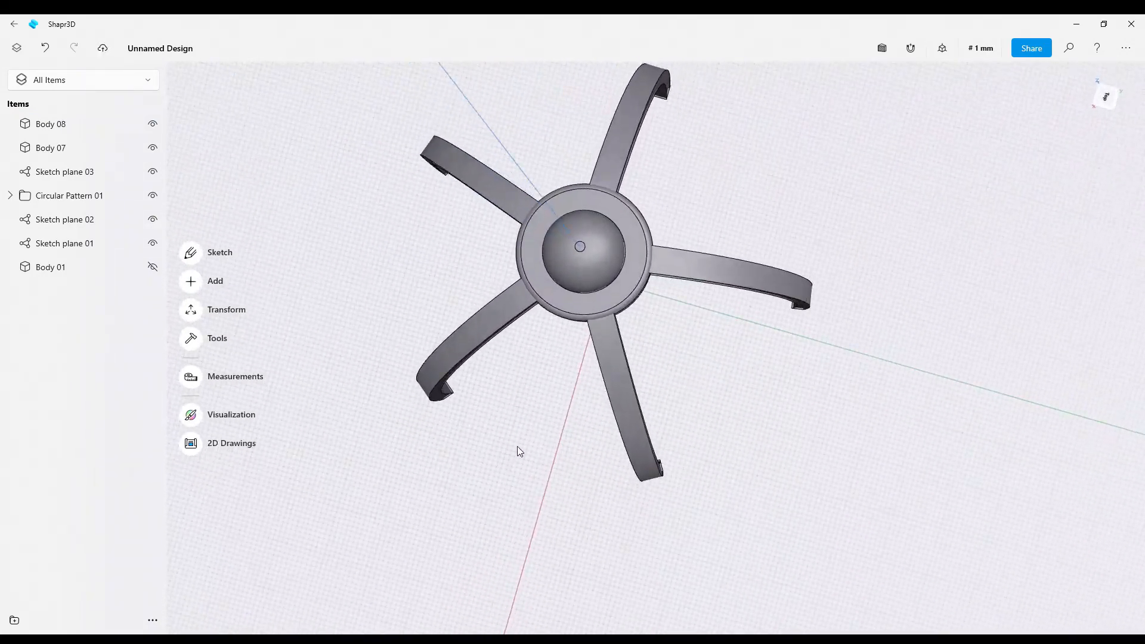
# Unite the five ribs, the crown ring and the domed cap into a single body
pyautogui.click(619, 385)
pyautogui.click(485, 317)
pyautogui.click(495, 194)
pyautogui.click(621, 140)
pyautogui.click(708, 258)
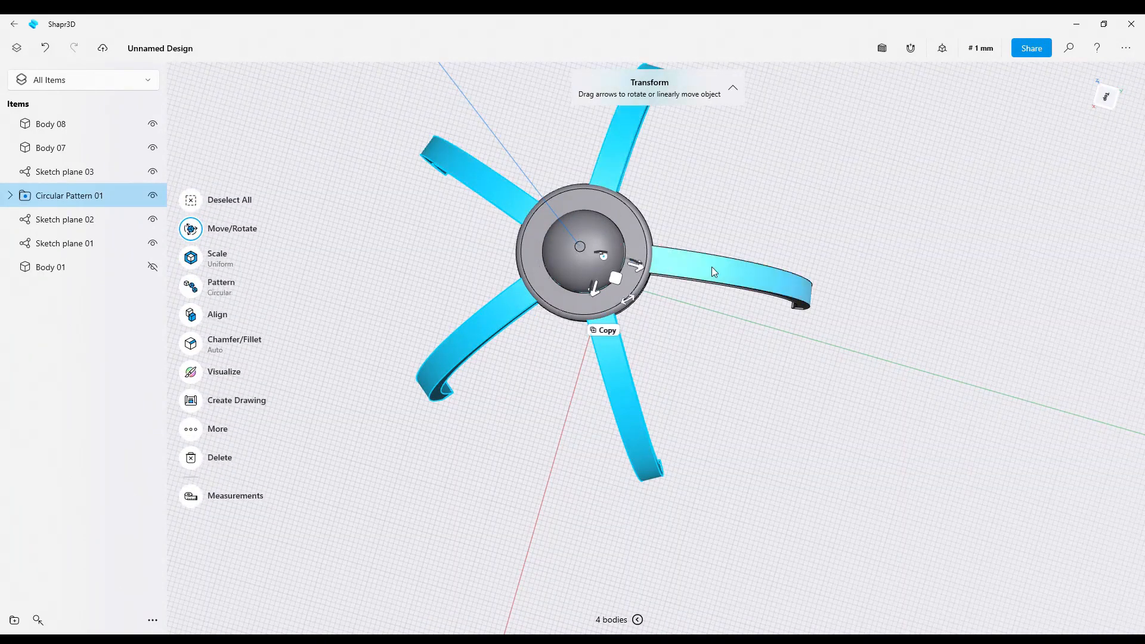
pyautogui.click(633, 227)
pyautogui.moveTo(657, 217); pyautogui.dragTo(668, 310, button='right')
pyautogui.click(629, 191)
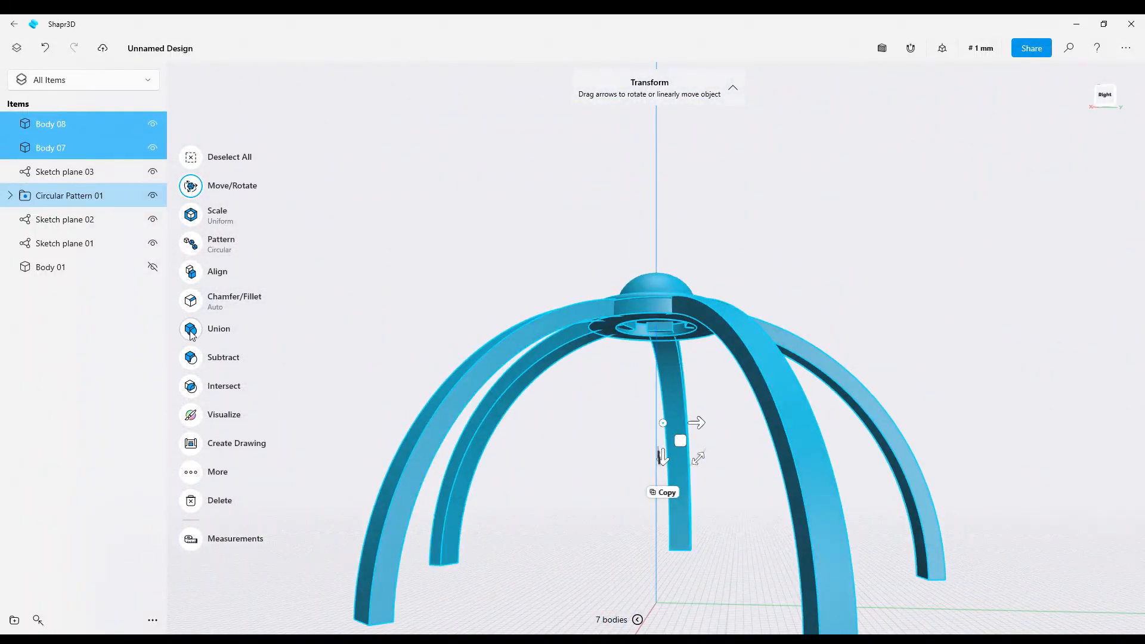
pyautogui.click(191, 330)
pyautogui.click(191, 320)
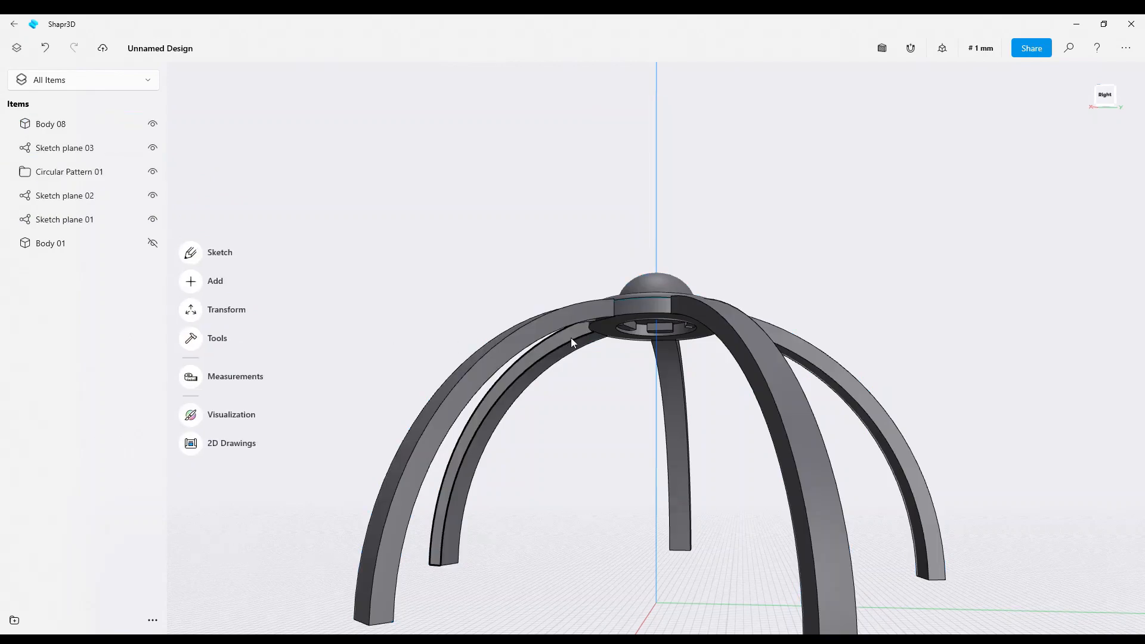
# Offset the end face of one rib stub protruding inside the ring back to the ring's inner wall
pyautogui.scroll(3, 570, 338)
pyautogui.moveTo(622, 343); pyautogui.dragTo(625, 278, button='right')
pyautogui.scroll(4, 579, 263)
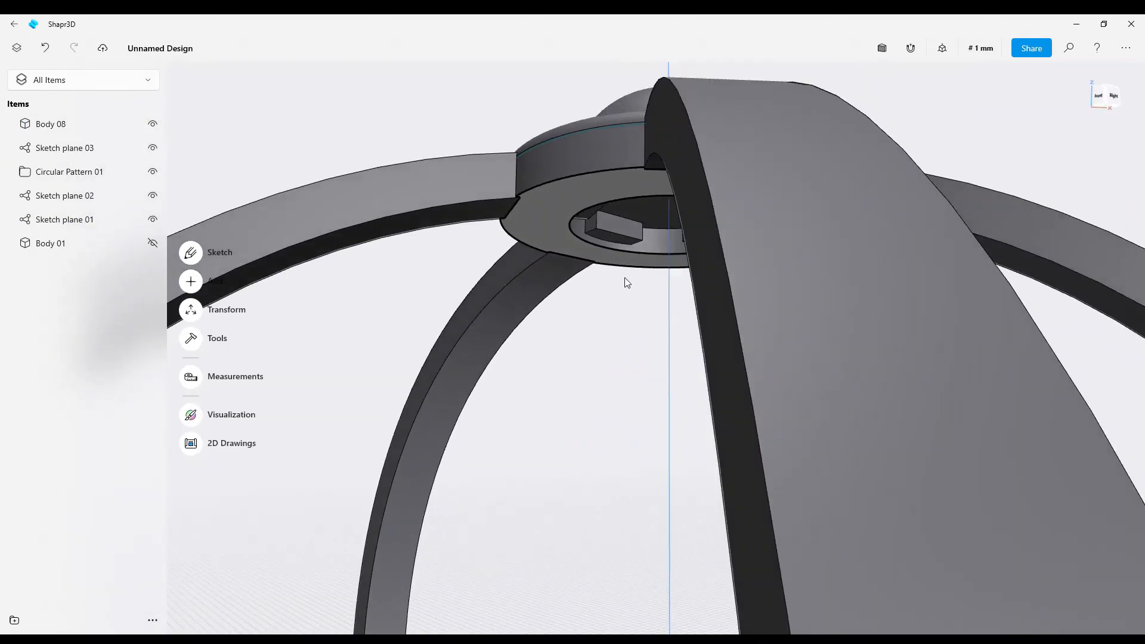
pyautogui.click(622, 229)
pyautogui.moveTo(628, 230)
pyautogui.mouseDown(button='right')
pyautogui.moveTo(656, 237)
pyautogui.moveTo(620, 211)
pyautogui.mouseUp(button='right')
pyautogui.moveTo(685, 248); pyautogui.dragTo(674, 263)
pyautogui.moveTo(713, 267); pyautogui.dragTo(577, 284, button='right')
# Offset the end faces of three more protruding rib stubs back to the ring's inner wall, by about 1.6 to 1.7 mm
pyautogui.click(577, 284)
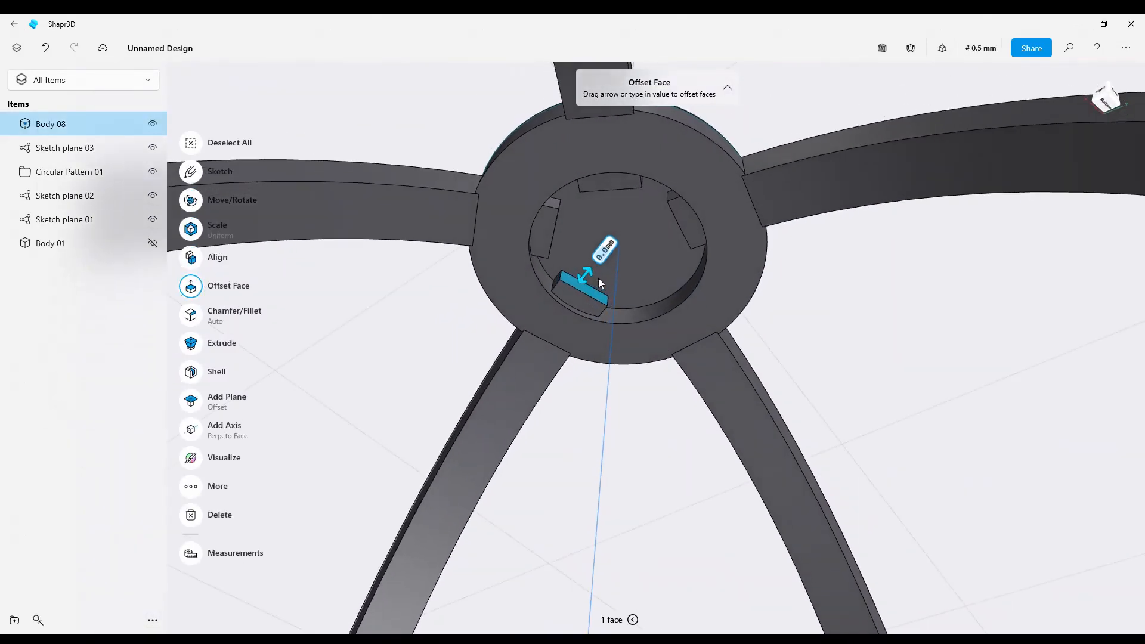
pyautogui.moveTo(577, 283); pyautogui.dragTo(570, 290)
pyautogui.moveTo(570, 290); pyautogui.dragTo(545, 270, button='right')
pyautogui.click(545, 270)
pyautogui.moveTo(541, 254); pyautogui.dragTo(515, 283)
pyautogui.moveTo(528, 269); pyautogui.dragTo(483, 235, button='right')
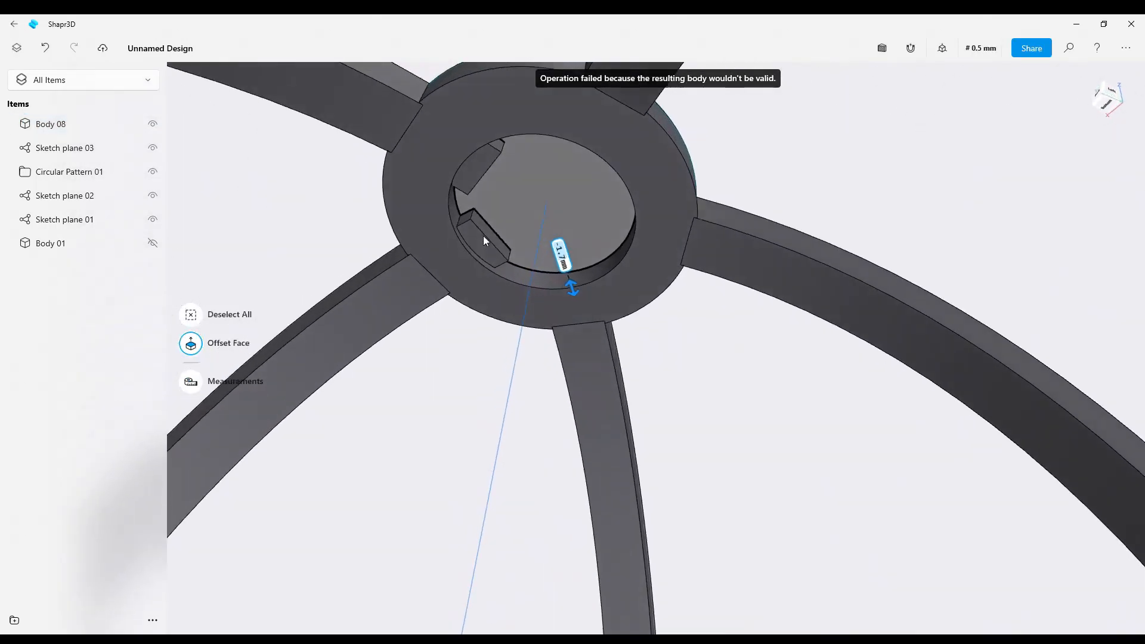
pyautogui.click(490, 232)
pyautogui.moveTo(502, 229); pyautogui.dragTo(467, 247)
pyautogui.moveTo(467, 247)
pyautogui.mouseDown(button='right')
pyautogui.moveTo(442, 214)
pyautogui.moveTo(450, 235)
pyautogui.mouseUp(button='right')
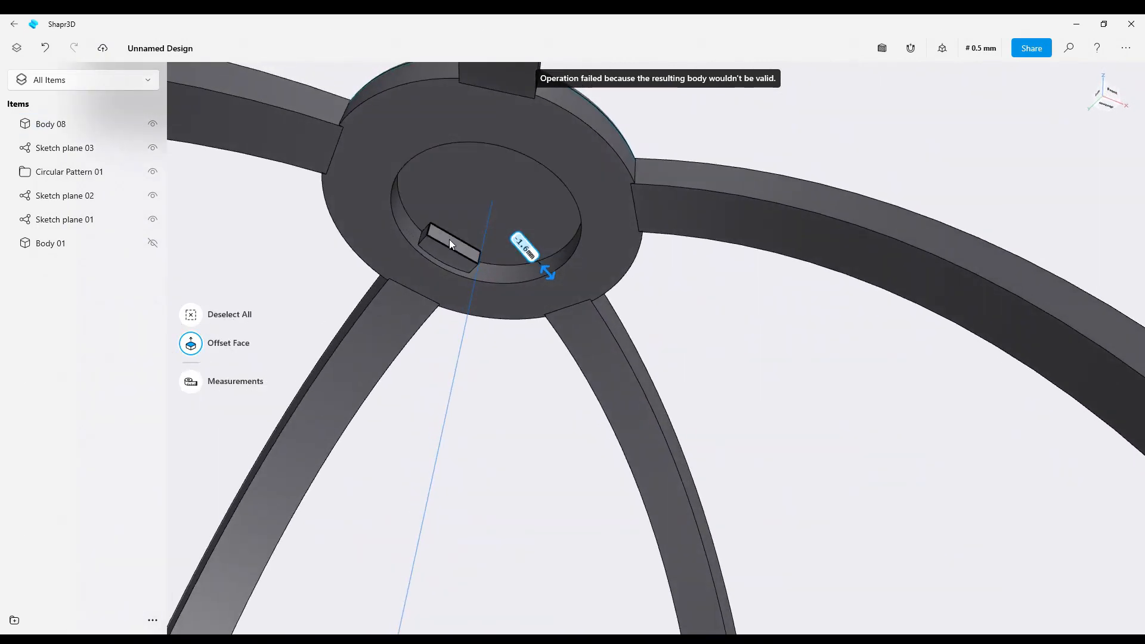
# Offset the end face of the last rib stub protruding inside the ring inward by about 1.6 mm
pyautogui.click(449, 238)
pyautogui.moveTo(451, 235); pyautogui.dragTo(446, 240)
pyautogui.moveTo(455, 239); pyautogui.dragTo(507, 260, button='right')
# Make the hidden transparent dome body visible again and clear the selection
pyautogui.moveTo(500, 208); pyautogui.dragTo(571, 207, button='right')
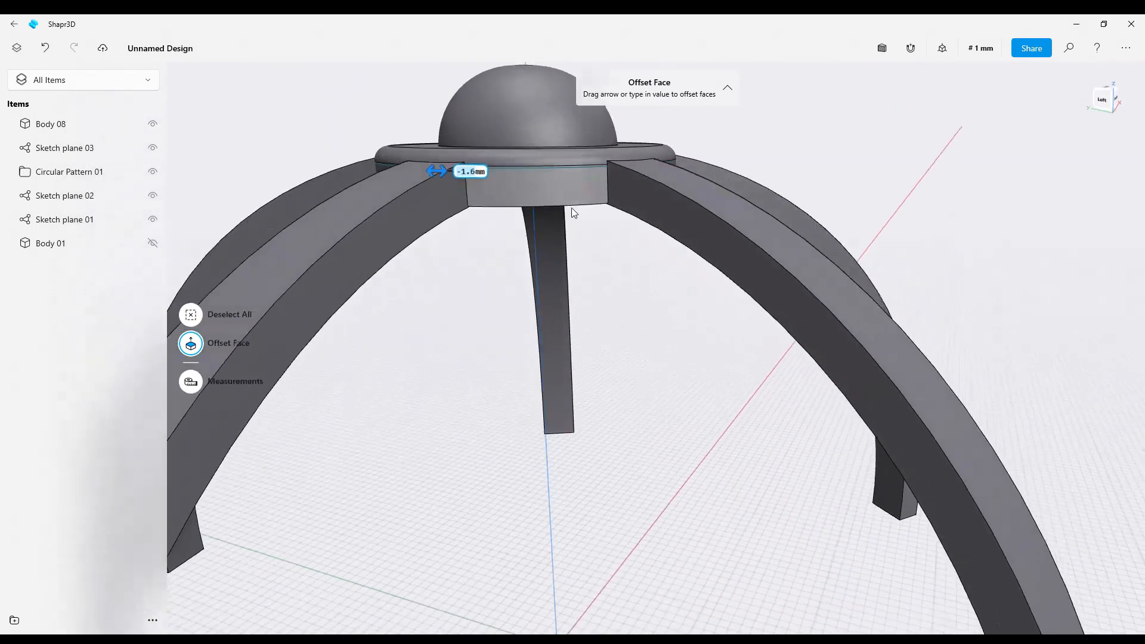
pyautogui.scroll(-4, 416, 283)
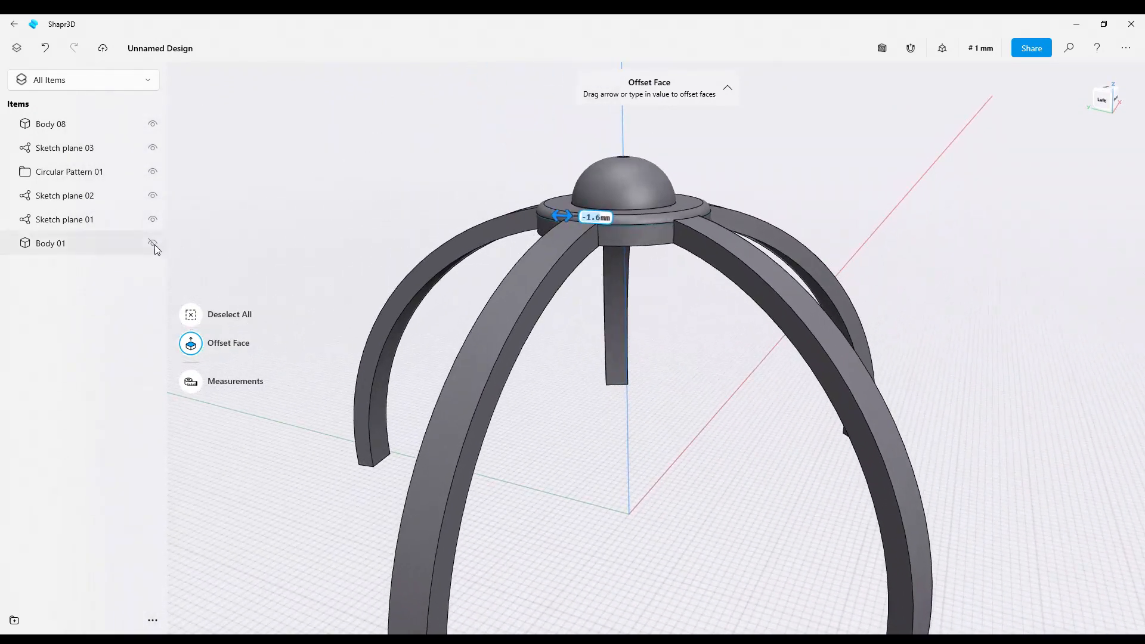
pyautogui.click(161, 246)
pyautogui.click(153, 244)
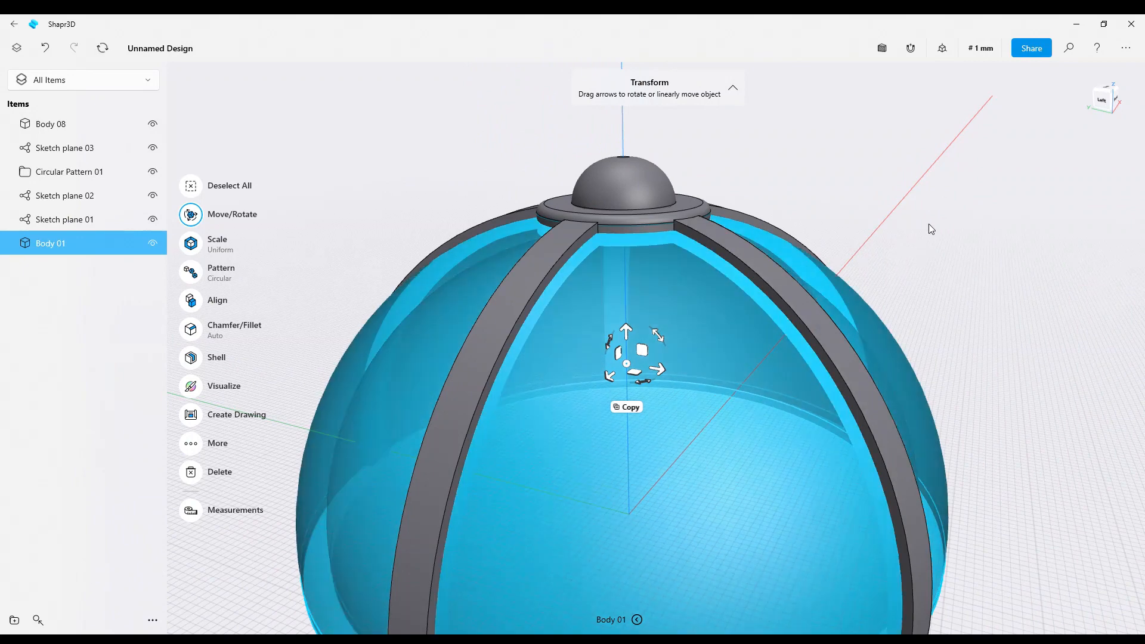
pyautogui.click(967, 238)
# Fillet the edges of the outer faces of all five ribs with a radius of 1.4 mm
pyautogui.moveTo(967, 237); pyautogui.dragTo(781, 183, button='right')
pyautogui.moveTo(781, 188); pyautogui.dragTo(798, 207, button='right')
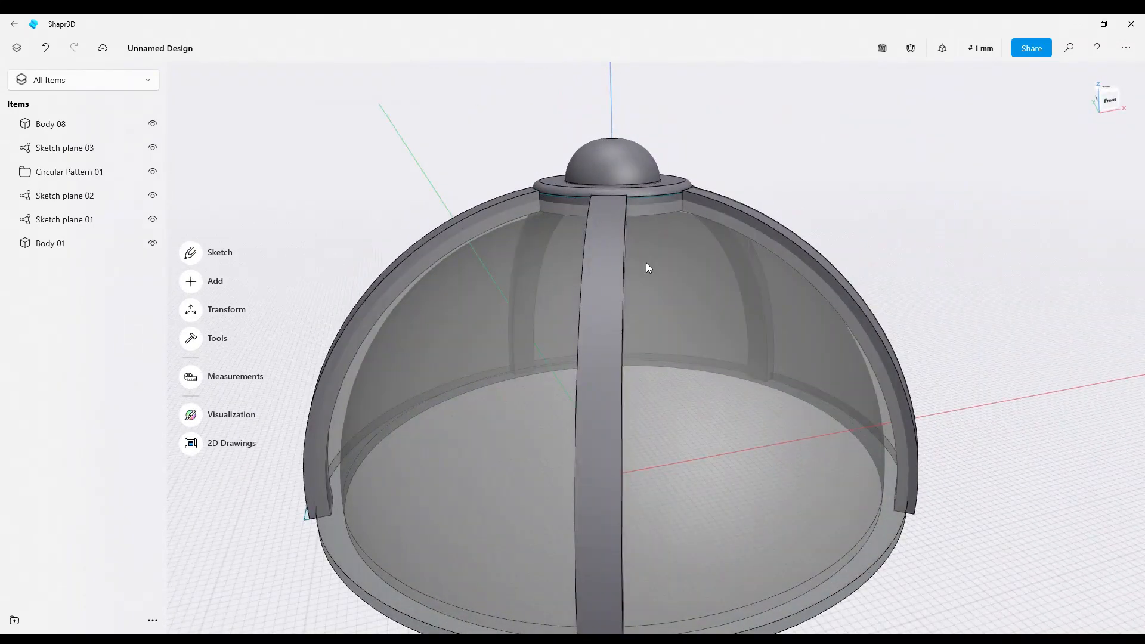
pyautogui.click(605, 289)
pyautogui.moveTo(604, 291); pyautogui.dragTo(525, 300, button='right')
pyautogui.click(903, 315)
pyautogui.moveTo(904, 322); pyautogui.dragTo(392, 280, button='right')
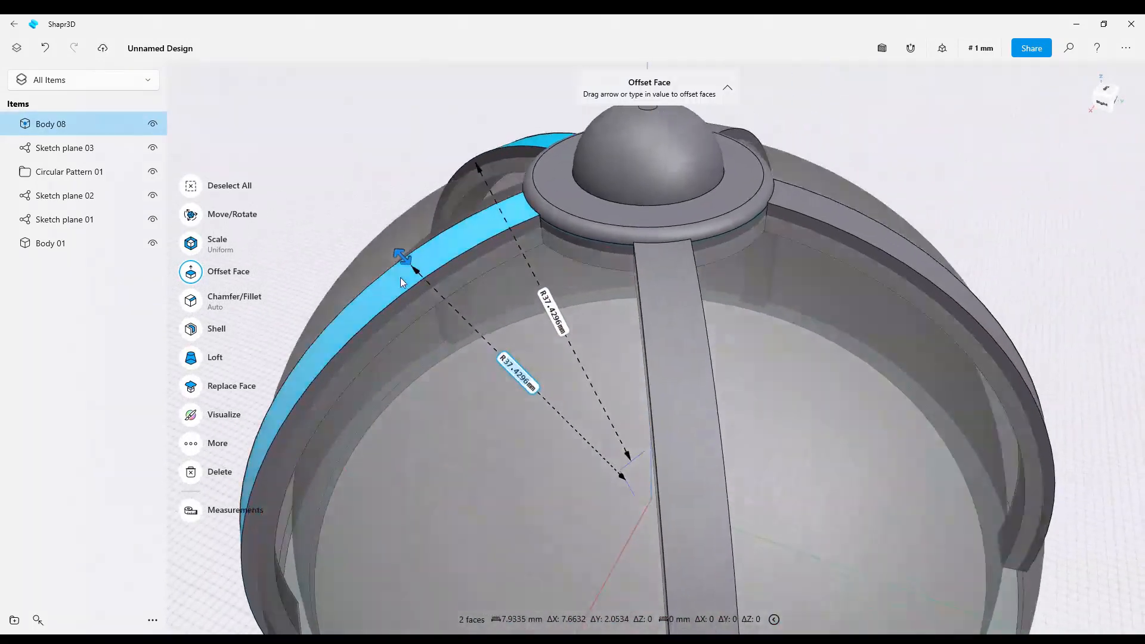
pyautogui.click(698, 356)
pyautogui.moveTo(697, 355); pyautogui.dragTo(631, 352, button='right')
pyautogui.click(640, 388)
pyautogui.moveTo(740, 355); pyautogui.dragTo(763, 337, button='right')
pyautogui.click(762, 337)
pyautogui.moveTo(481, 347); pyautogui.dragTo(434, 309, button='right')
pyautogui.click(191, 300)
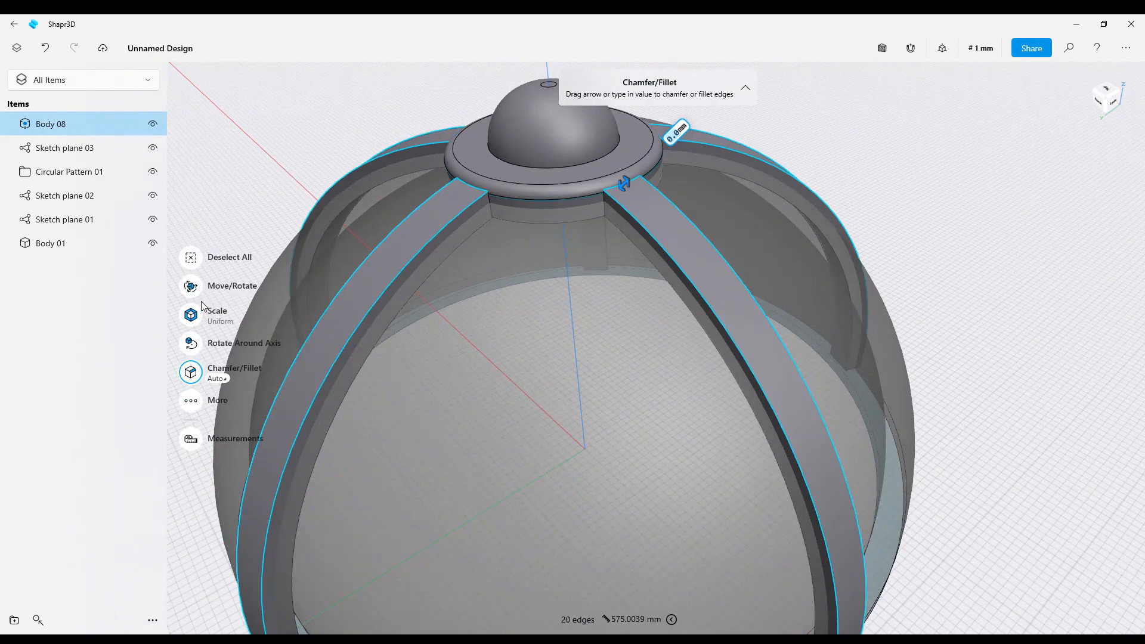
pyautogui.moveTo(623, 182); pyautogui.dragTo(669, 156)
pyautogui.scroll(5, 620, 185)
pyautogui.scroll(-6, 704, 237)
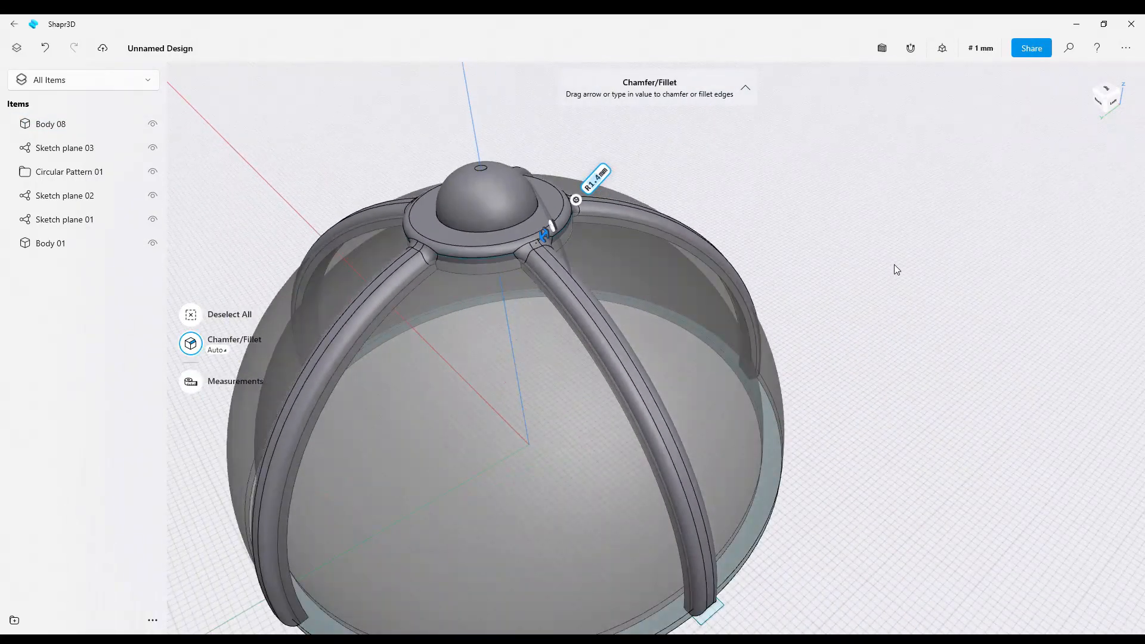
pyautogui.click(893, 263)
# Examine the filleted ribs, their joints with the crown ring and the complete dome from several sides
pyautogui.moveTo(893, 264); pyautogui.dragTo(996, 231, button='right')
pyautogui.scroll(3, 996, 236)
pyautogui.scroll(-3, 799, 279)
pyautogui.moveTo(734, 256); pyautogui.dragTo(561, 151, button='middle')
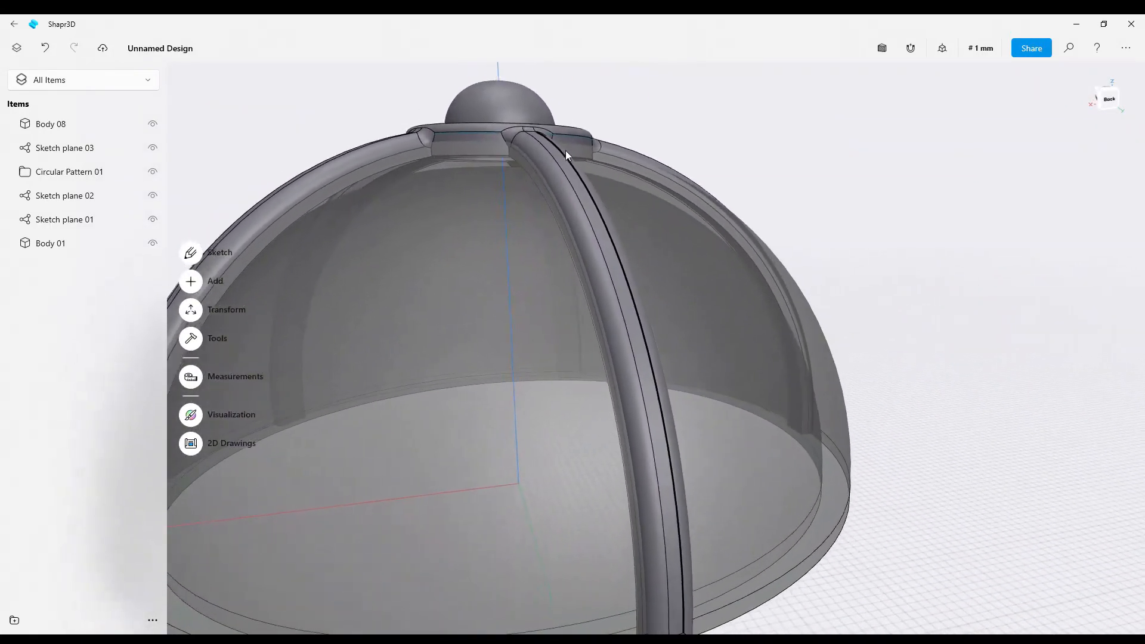
pyautogui.scroll(-5, 775, 227)
pyautogui.moveTo(856, 230); pyautogui.dragTo(773, 290, button='right')
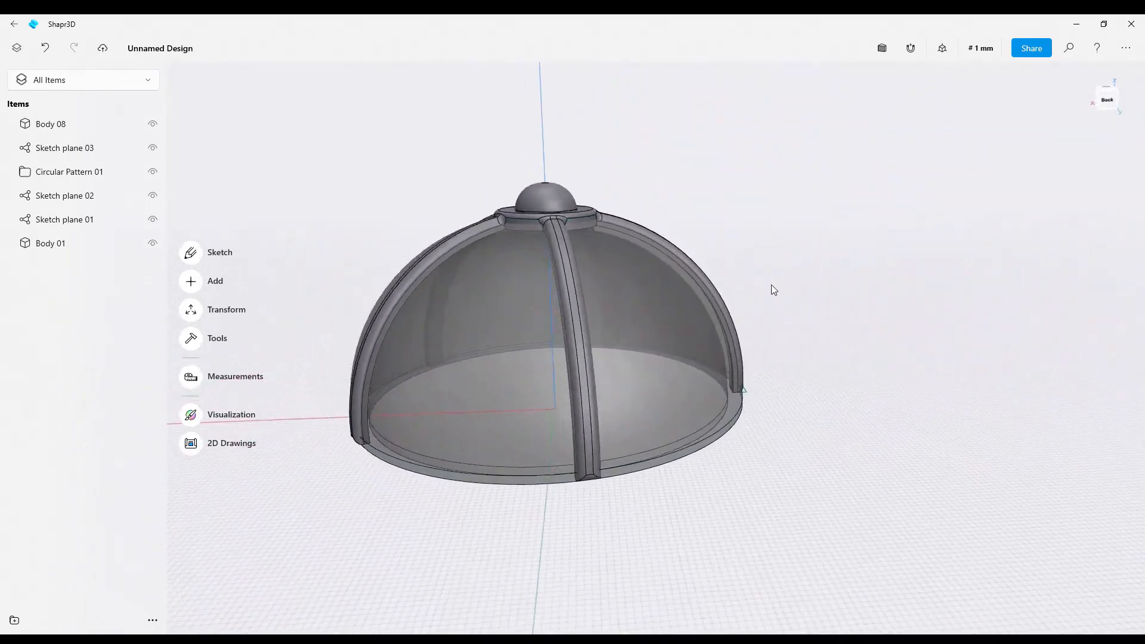
pyautogui.scroll(2, 773, 290)
pyautogui.moveTo(797, 291); pyautogui.dragTo(898, 291, button='middle')
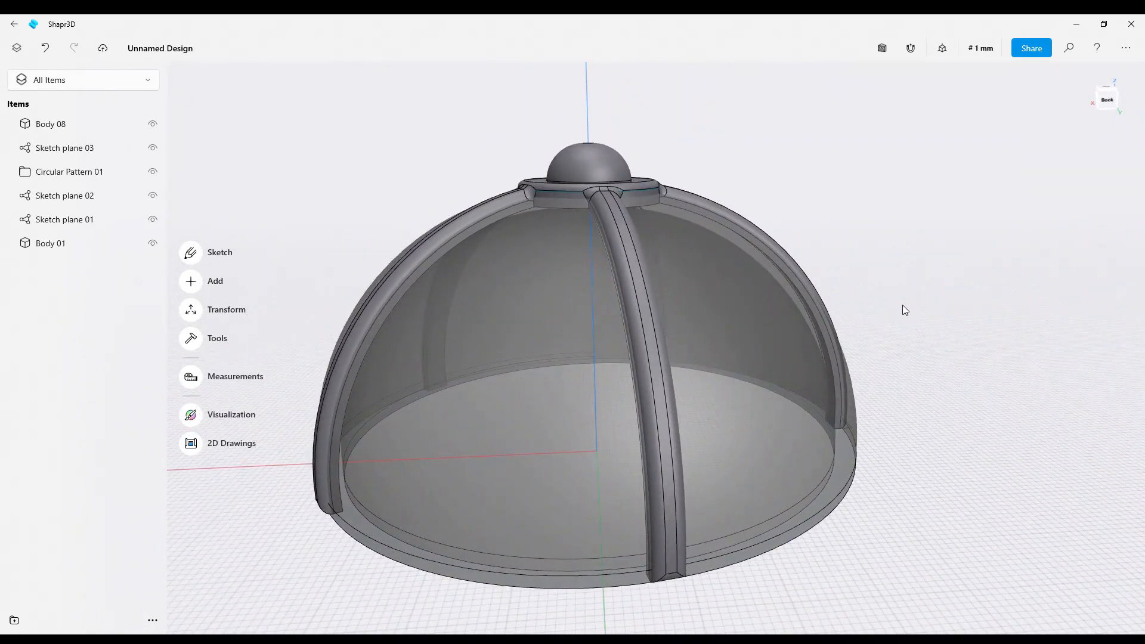